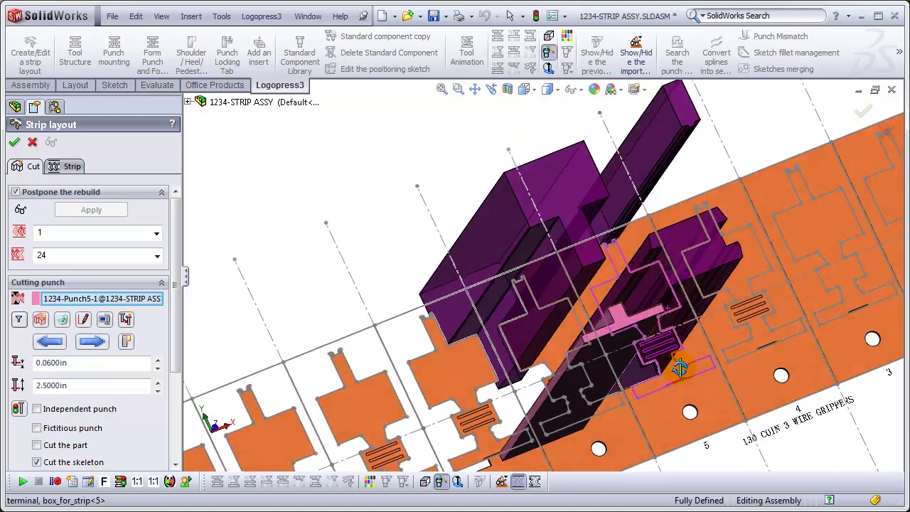
# Step: Shift cutting punch 1234-Punch5 one station further along the strip and apply the postponed rebuild
pyautogui.moveTo(680, 368); pyautogui.dragTo(663, 364, button='middle')
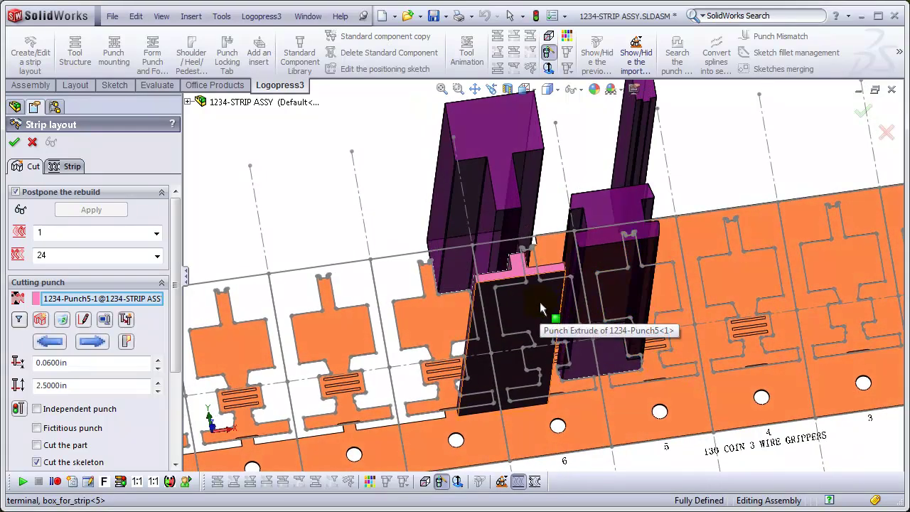
pyautogui.click(407, 328)
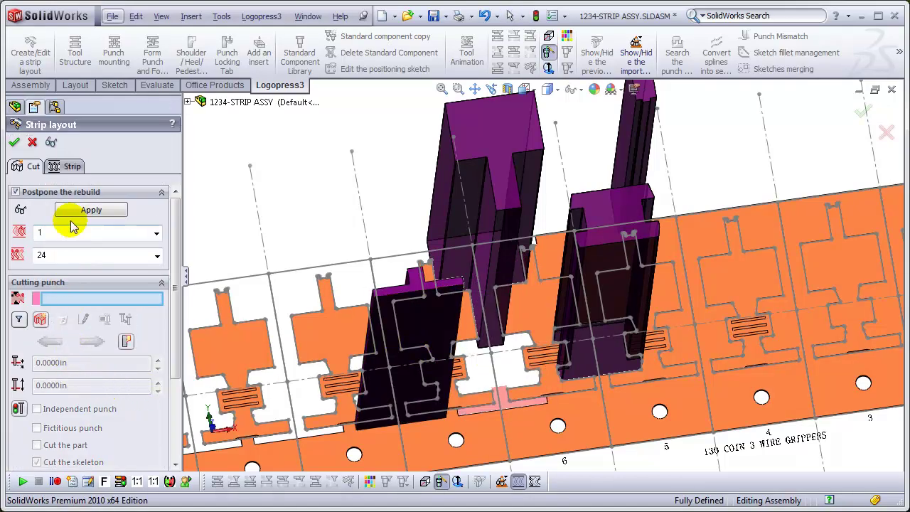
pyautogui.click(76, 213)
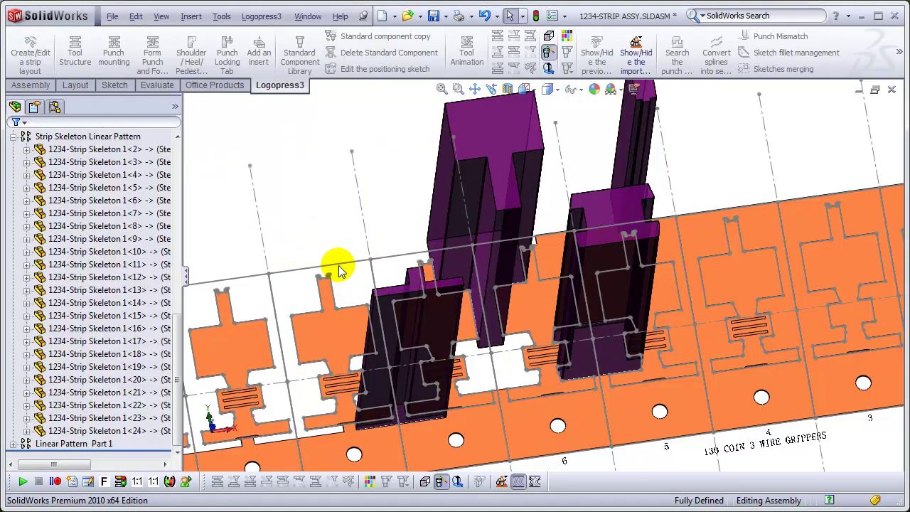
# Step: Finish the strip layout and update the strip information, including force and punch minimum bounding box dimensions
pyautogui.scroll(4, 747, 335)
pyautogui.moveTo(652, 290); pyautogui.dragTo(663, 272, button='middle')
pyautogui.scroll(-3, 356, 334)
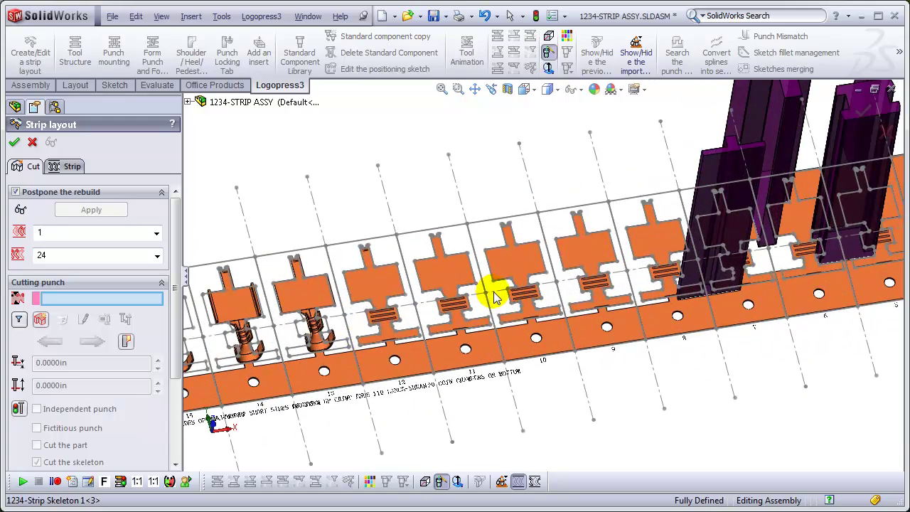
pyautogui.scroll(-2, 496, 297)
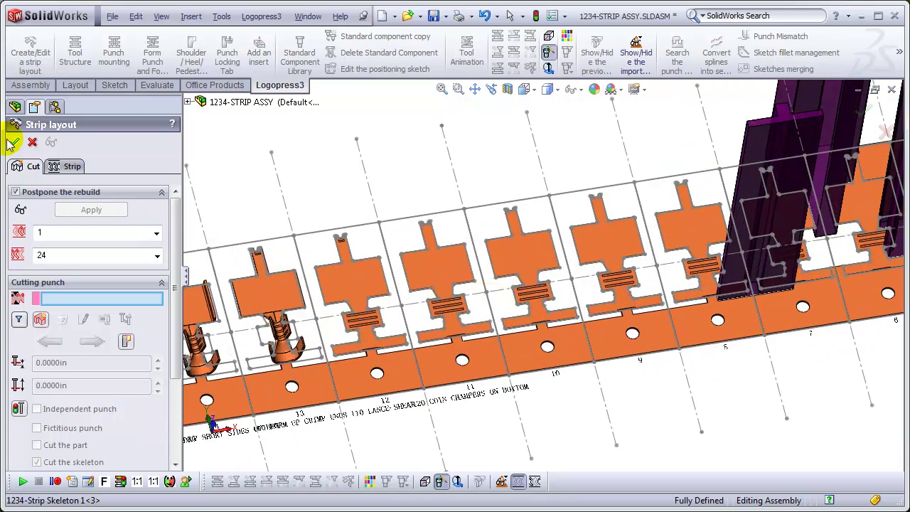
pyautogui.moveTo(177, 230); pyautogui.dragTo(182, 368)
pyautogui.moveTo(190, 317); pyautogui.dragTo(182, 174)
pyautogui.click(72, 166)
pyautogui.click(14, 143)
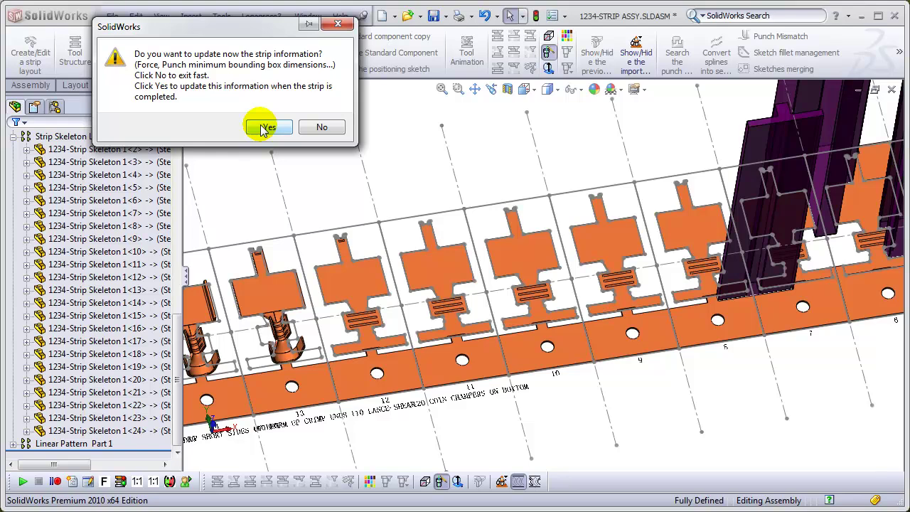
pyautogui.click(265, 128)
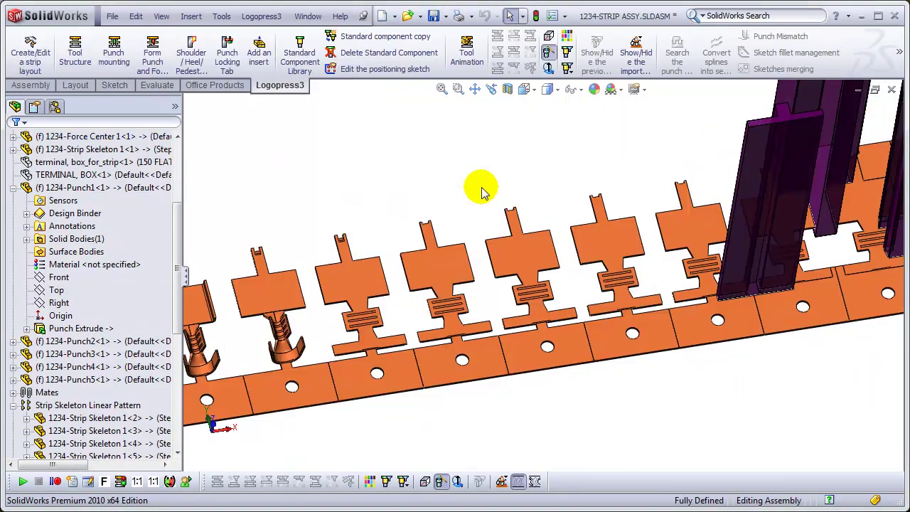
# Step: Edit the second strip skeleton part in the assembly's context, at the small recess along the terminal's edge near the round punch
pyautogui.scroll(5, 737, 274)
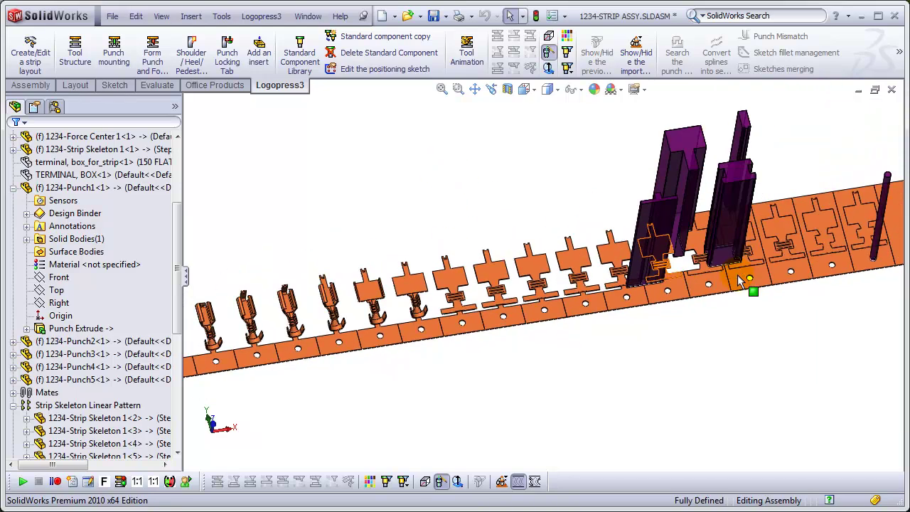
pyautogui.scroll(-2, 749, 249)
pyautogui.scroll(-5, 710, 256)
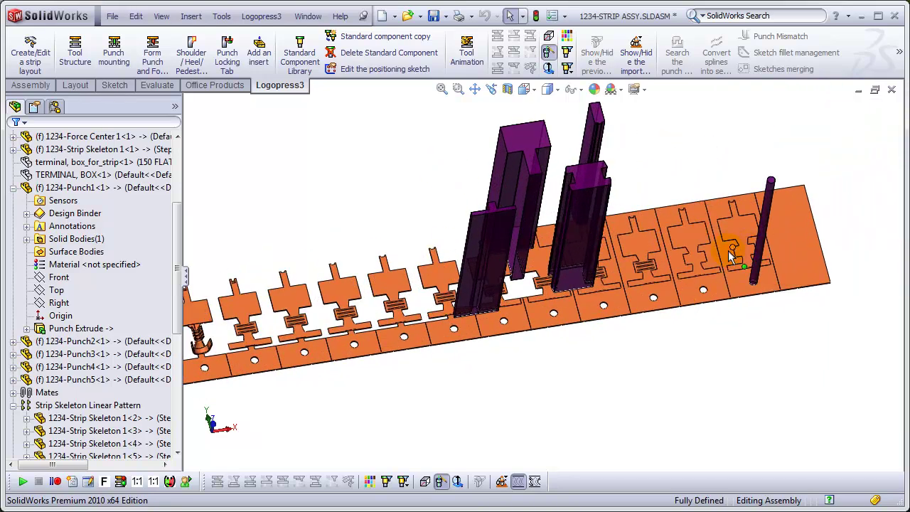
pyautogui.scroll(-6, 697, 283)
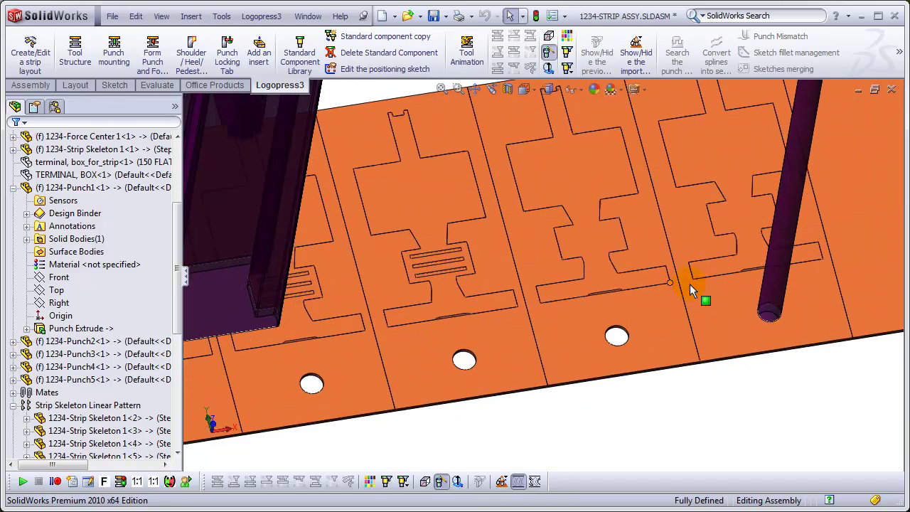
pyautogui.moveTo(759, 277); pyautogui.dragTo(759, 282, button='middle')
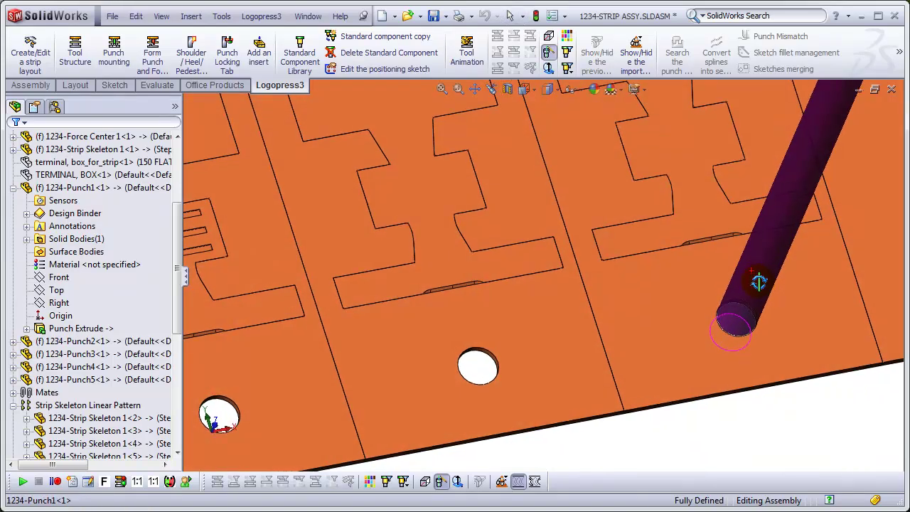
pyautogui.scroll(3, 747, 284)
pyautogui.scroll(-4, 633, 263)
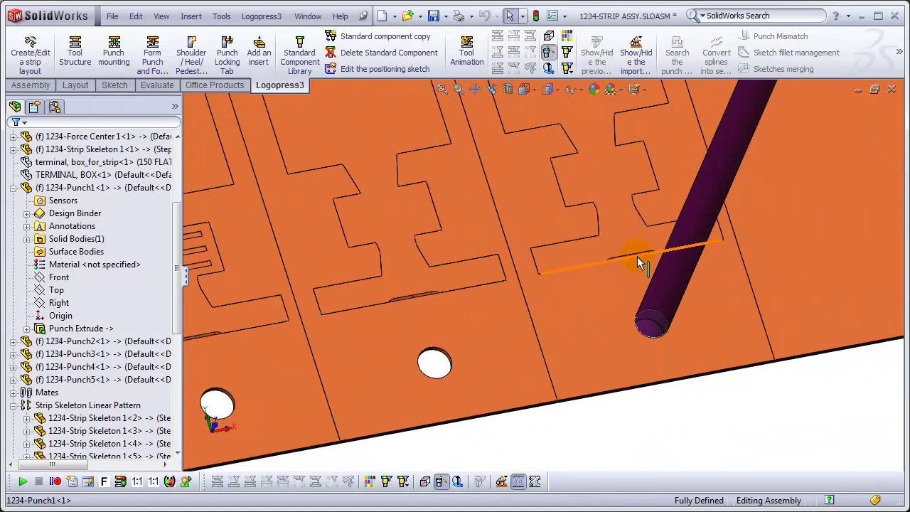
pyautogui.scroll(-2, 577, 284)
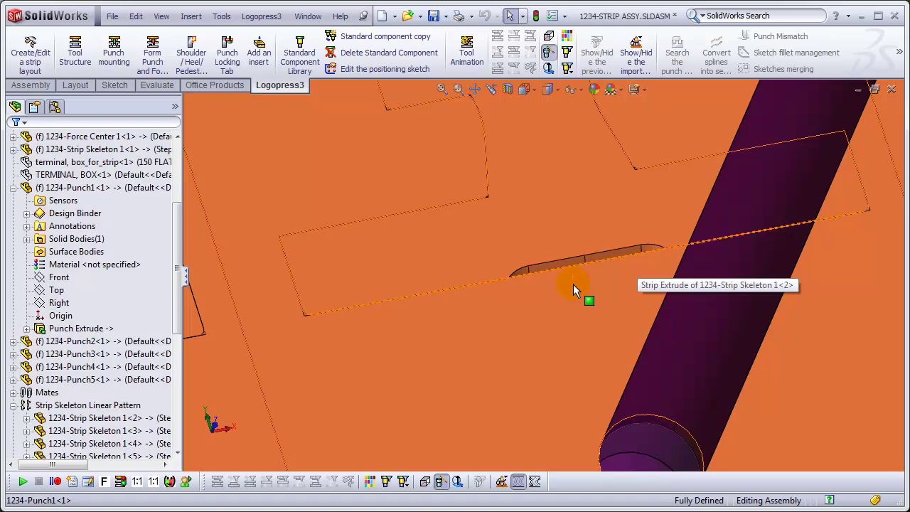
pyautogui.moveTo(584, 290); pyautogui.dragTo(593, 258, button='middle')
pyautogui.scroll(-5, 626, 289)
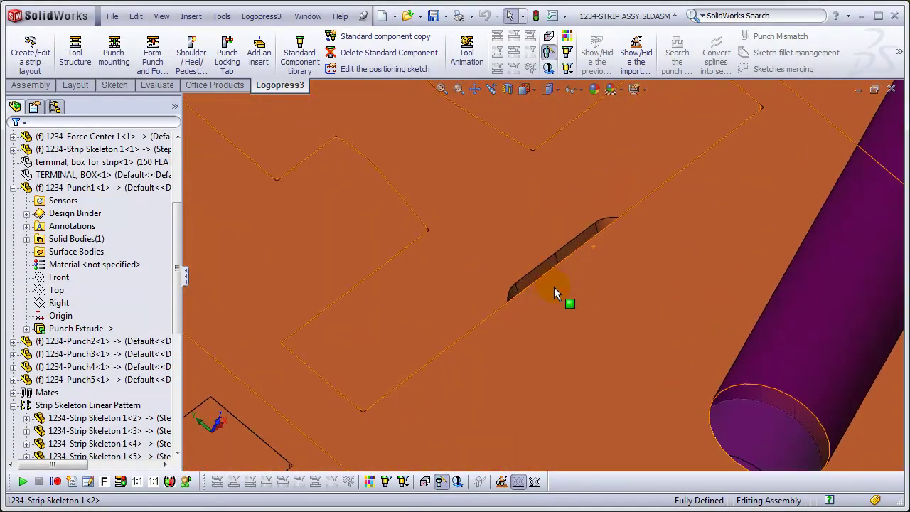
pyautogui.click(605, 278)
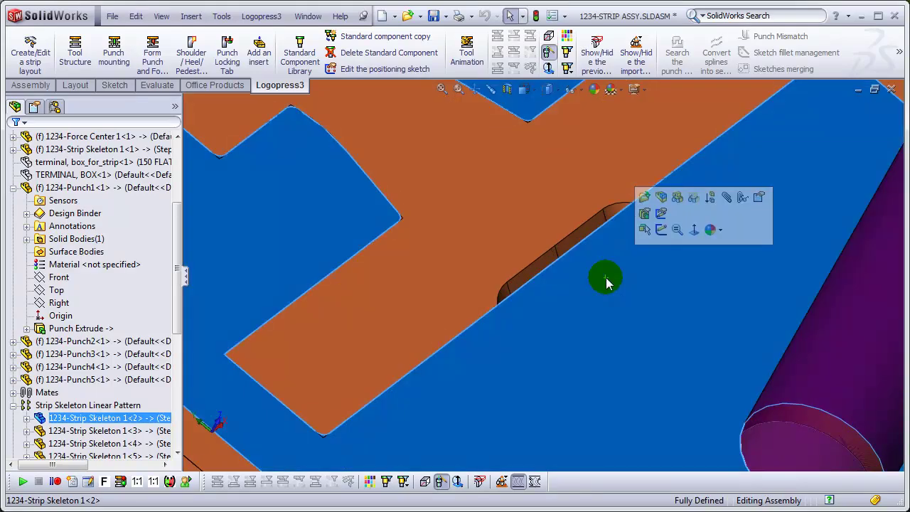
pyautogui.click(662, 199)
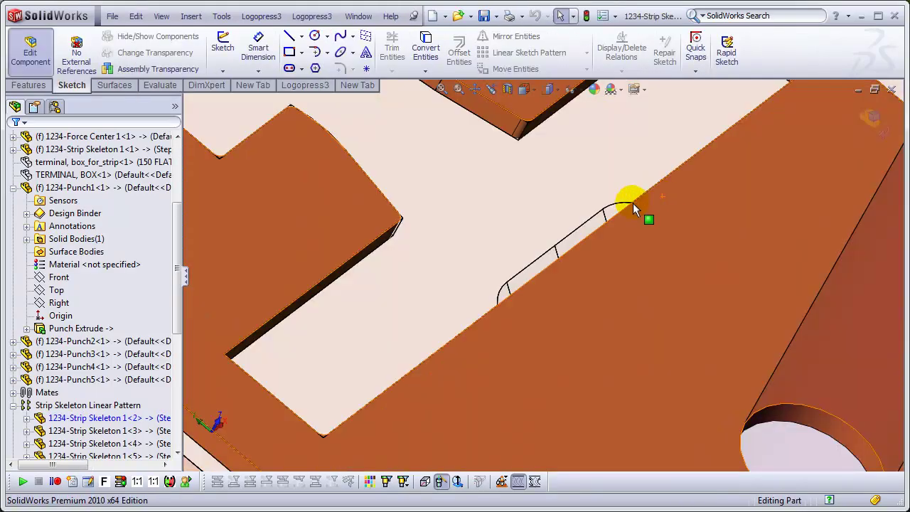
# Step: Create an offset surface at a distance of 0 in from the four side faces of the terminal's small edge recess
pyautogui.click(608, 215)
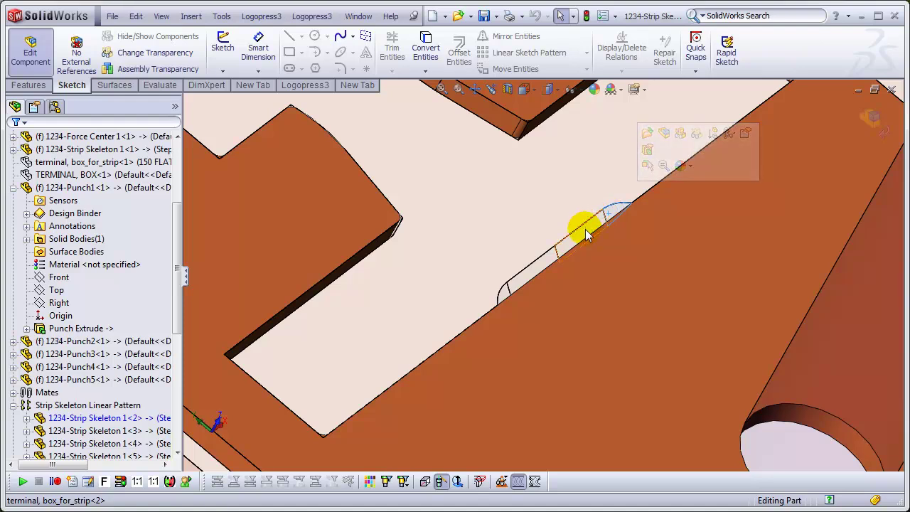
pyautogui.keyDown('ctrl'); pyautogui.click(601, 219); pyautogui.keyUp('ctrl')
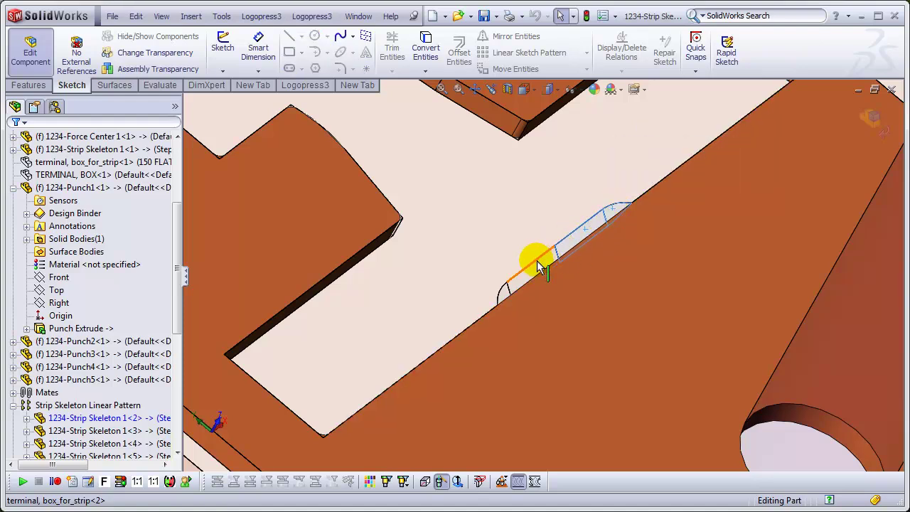
pyautogui.keyDown('ctrl'); pyautogui.click(506, 298); pyautogui.keyUp('ctrl')
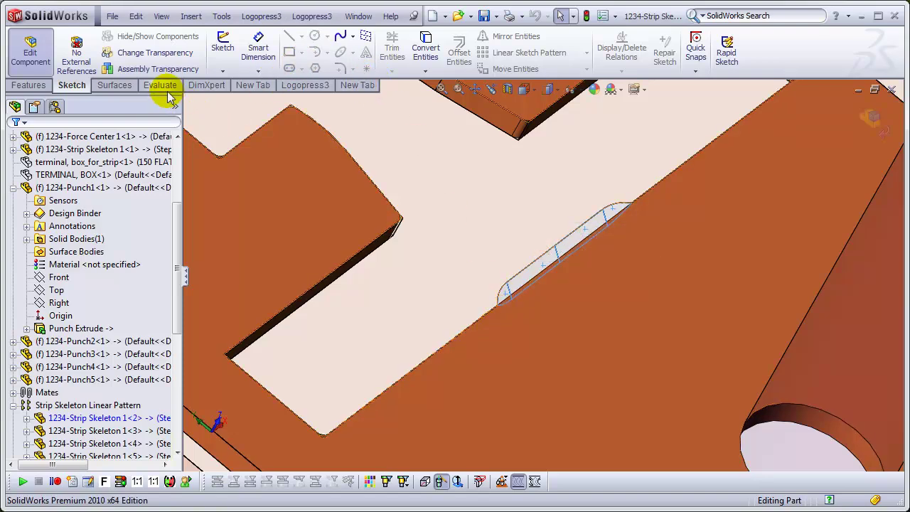
pyautogui.click(121, 86)
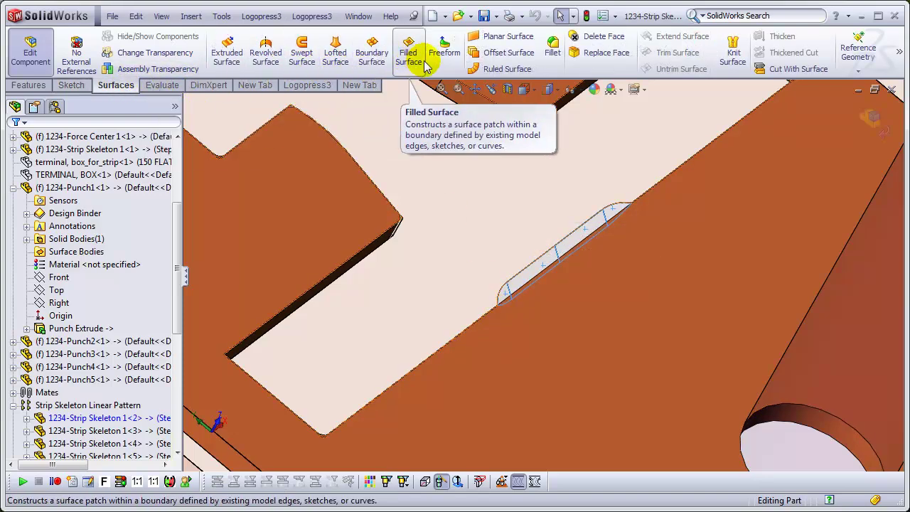
pyautogui.click(477, 59)
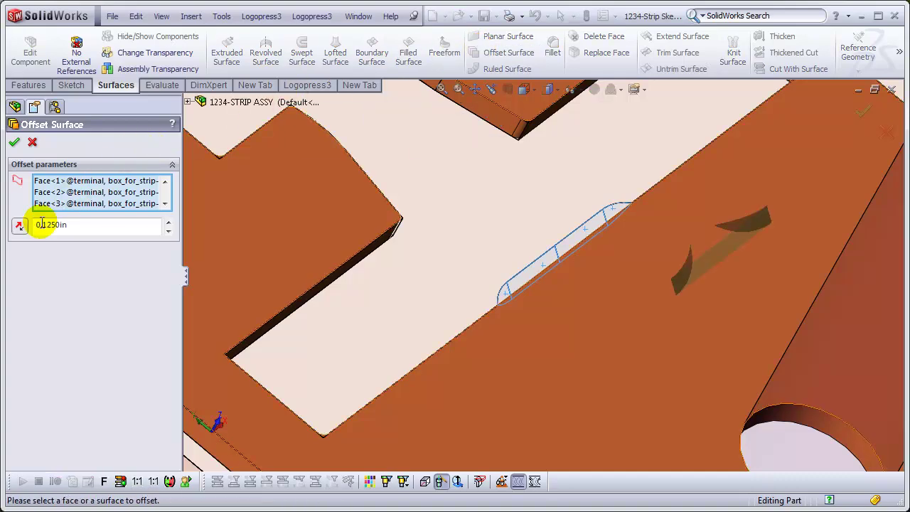
pyautogui.write('0')
pyautogui.press('Return')
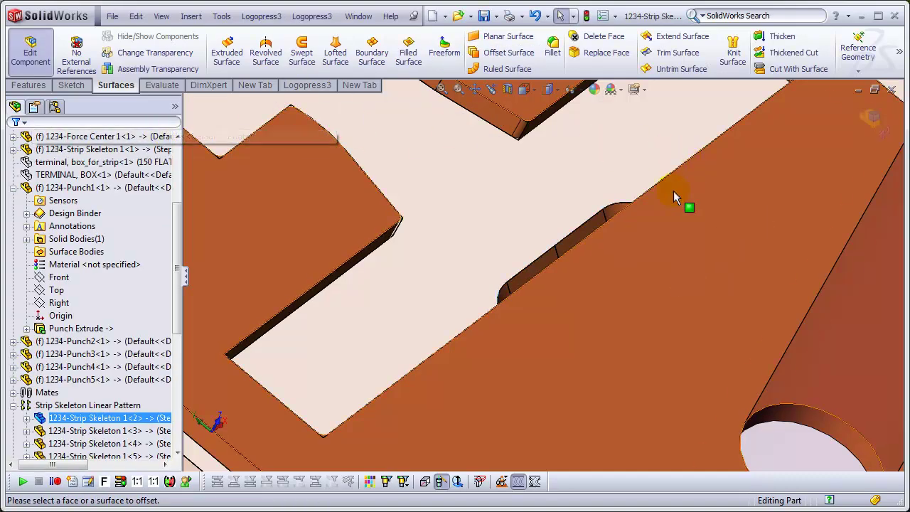
# Step: Mirror the offset surface body about the strip skeleton's straight cut face beside the recess
pyautogui.click(26, 418)
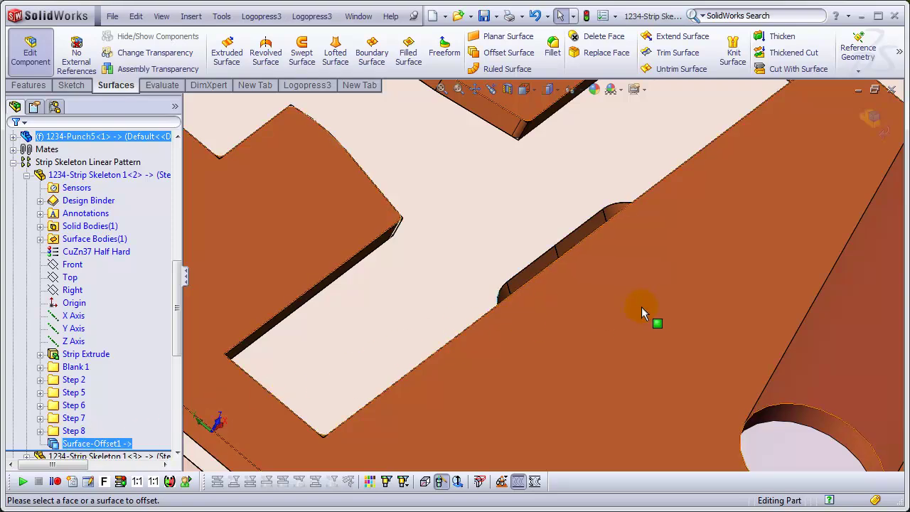
pyautogui.scroll(1, 648, 307)
pyautogui.moveTo(688, 324)
pyautogui.mouseDown(button='middle')
pyautogui.moveTo(701, 305)
pyautogui.moveTo(675, 316)
pyautogui.mouseUp(button='middle')
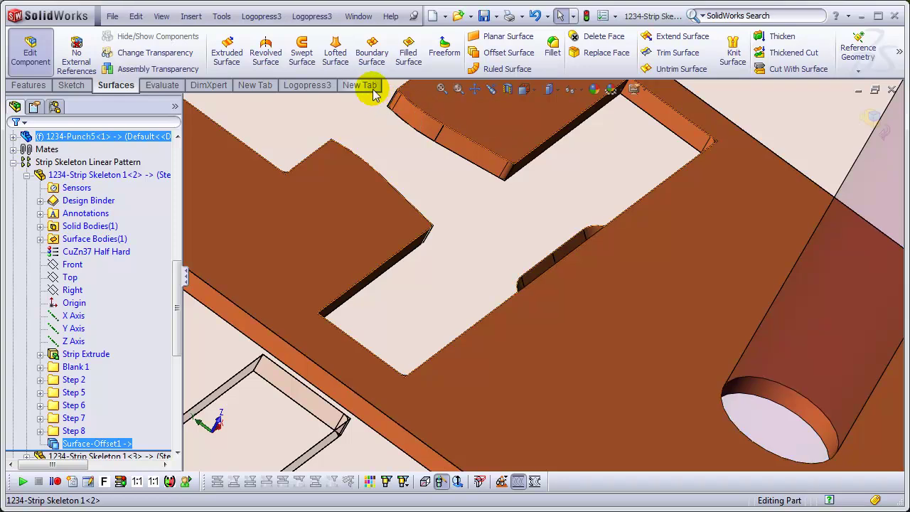
pyautogui.rightClick(419, 178)
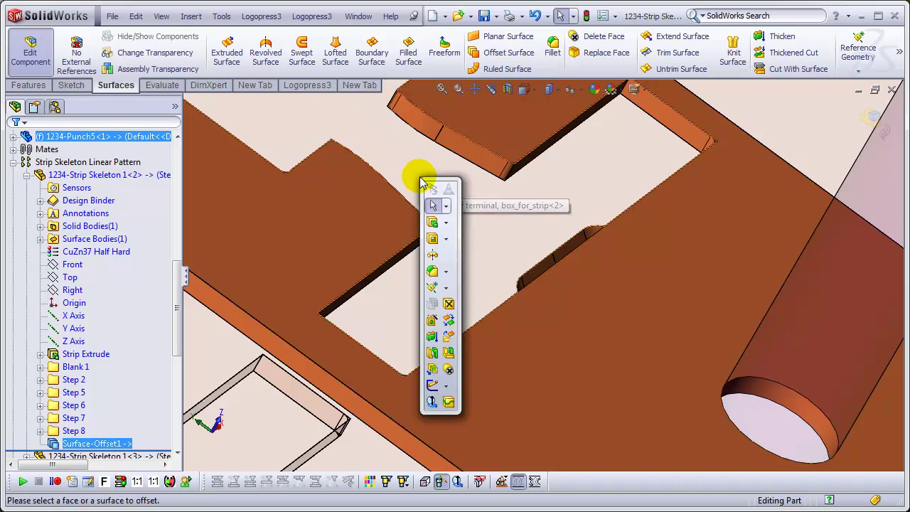
pyautogui.click(450, 356)
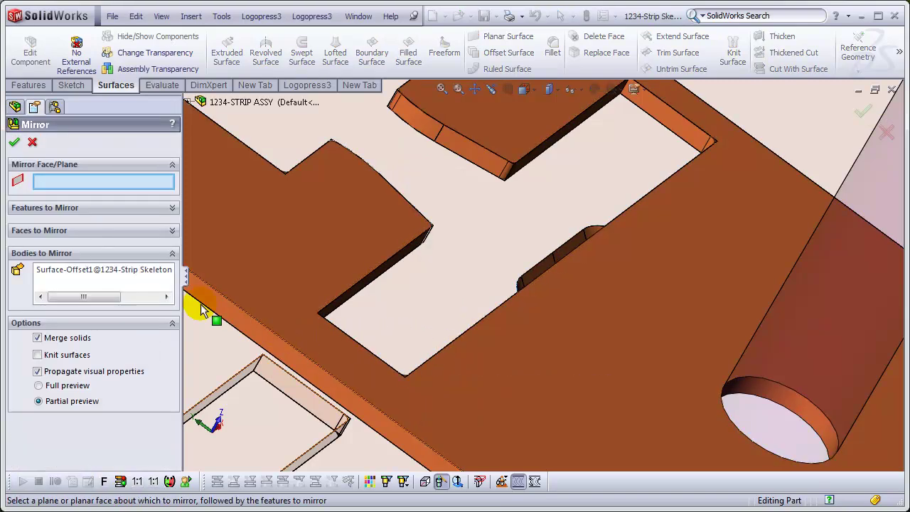
pyautogui.moveTo(501, 260); pyautogui.dragTo(494, 341, button='middle')
pyautogui.moveTo(555, 297); pyautogui.dragTo(552, 319, button='middle')
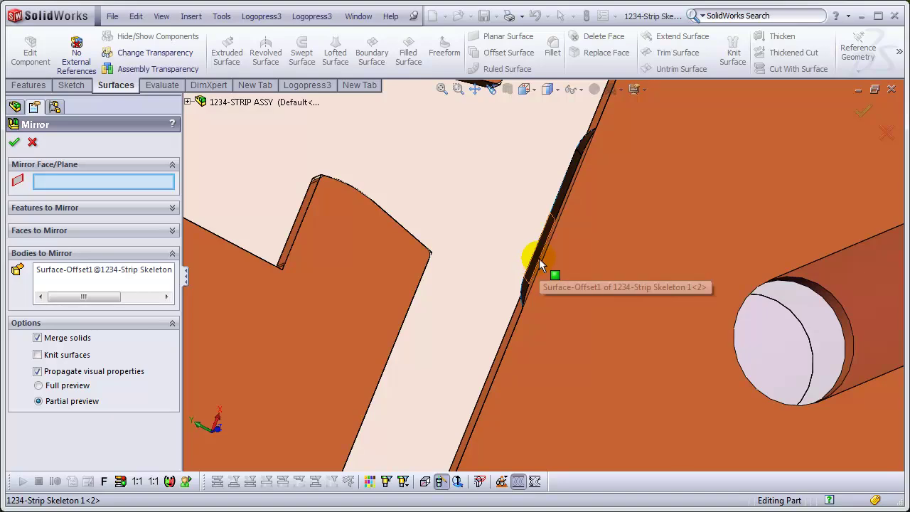
pyautogui.scroll(-3, 544, 259)
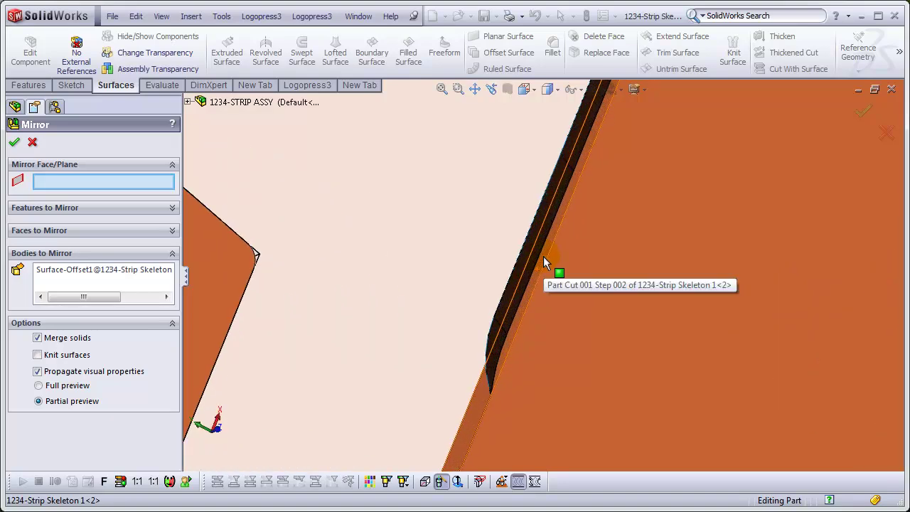
pyautogui.click(544, 259)
pyautogui.press('Return')
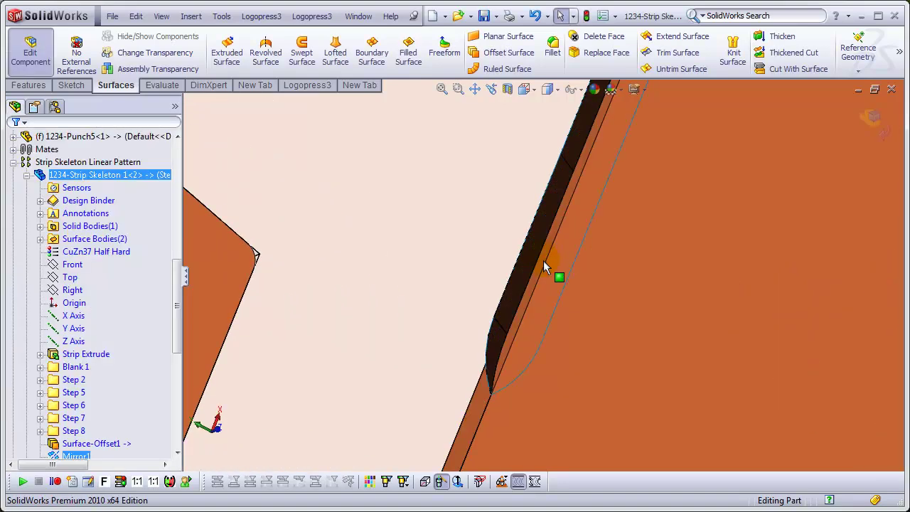
# Step: Finish editing the strip skeleton part and return to the strip assembly
pyautogui.scroll(5, 543, 260)
pyautogui.moveTo(570, 308); pyautogui.dragTo(853, 112, button='middle')
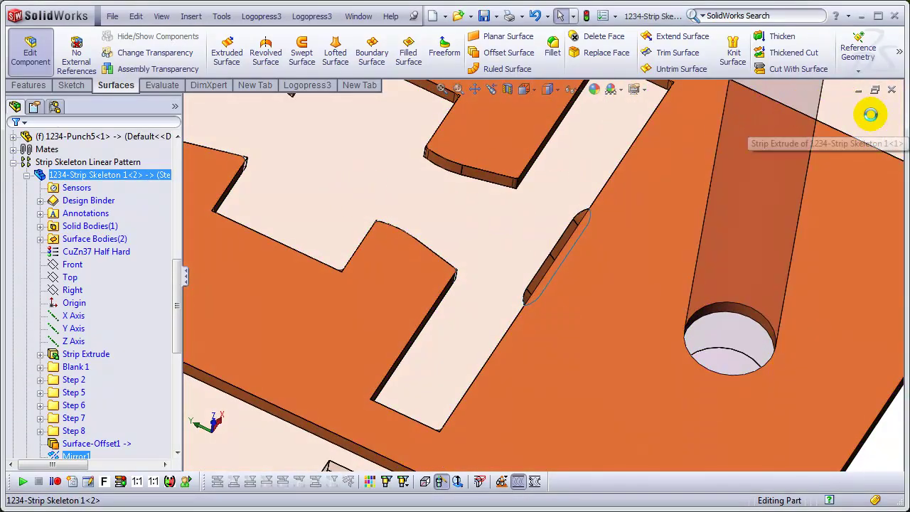
pyautogui.click(852, 130)
# Step: Open the second strip skeleton part in its own window, at the mirrored recess surfaces near the round hole
pyautogui.scroll(4, 619, 315)
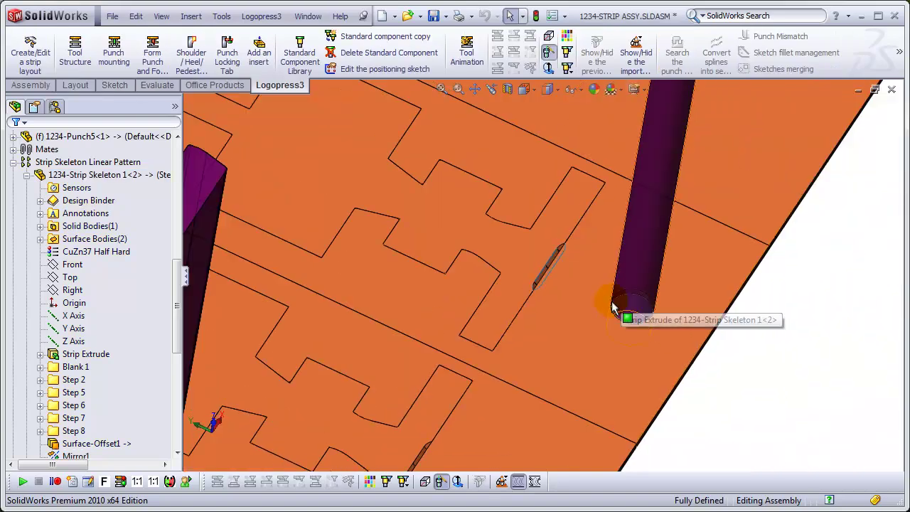
pyautogui.scroll(3, 587, 315)
pyautogui.scroll(-6, 547, 302)
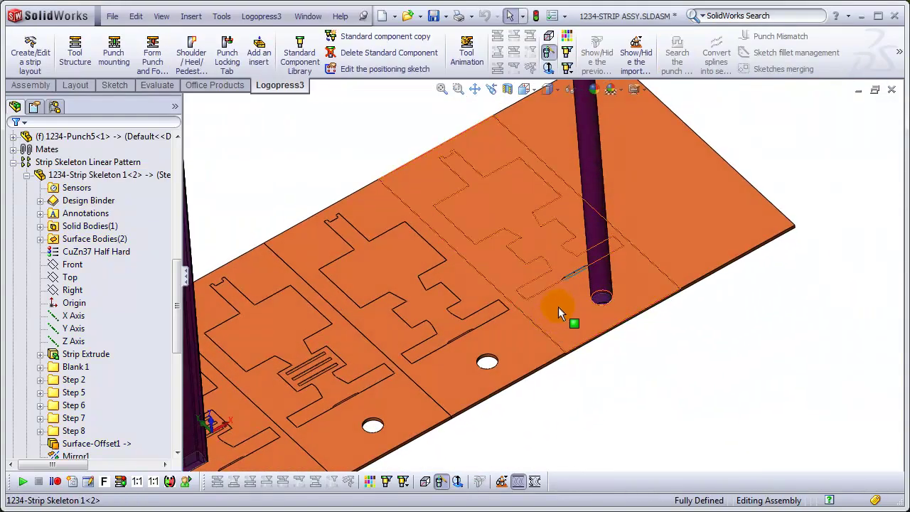
pyautogui.click(558, 307)
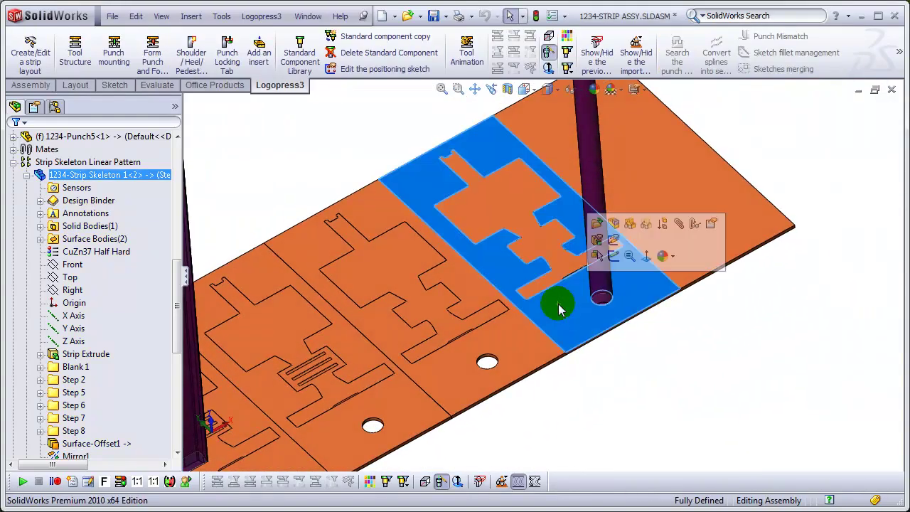
pyautogui.click(597, 225)
pyautogui.moveTo(467, 340); pyautogui.dragTo(502, 384, button='middle')
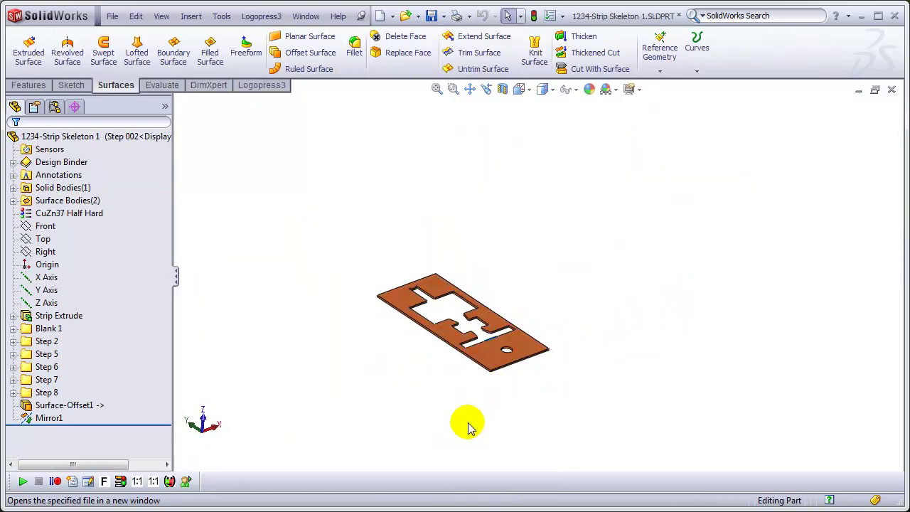
pyautogui.scroll(-4, 489, 350)
pyautogui.moveTo(491, 333); pyautogui.dragTo(494, 366, button='middle')
pyautogui.scroll(-10, 494, 356)
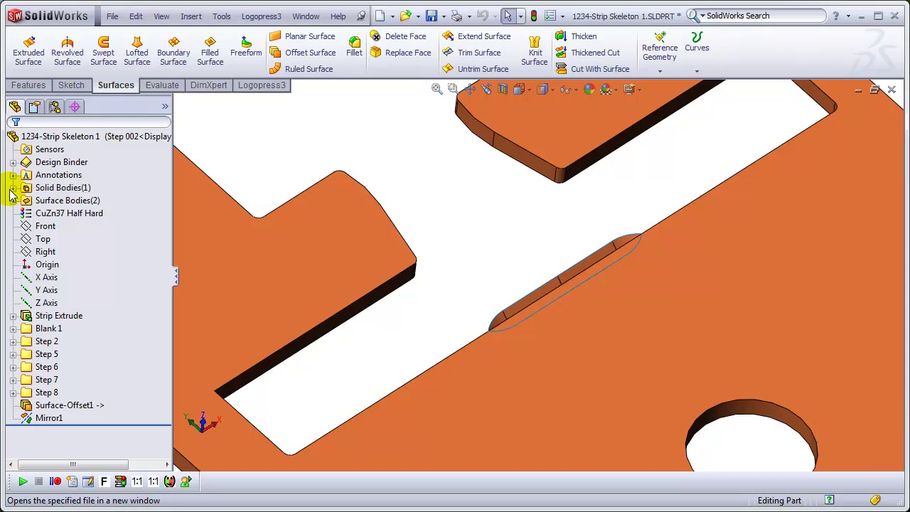
# Step: Hide the strip's solid body to isolate the two mirrored recess surfaces
pyautogui.click(304, 234)
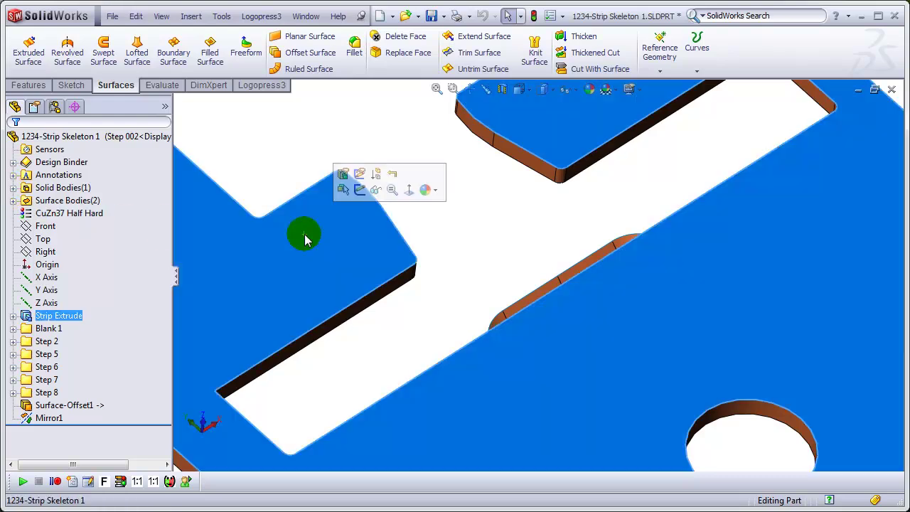
pyautogui.click(376, 190)
pyautogui.moveTo(637, 309); pyautogui.dragTo(615, 398, button='middle')
pyautogui.scroll(-2, 575, 293)
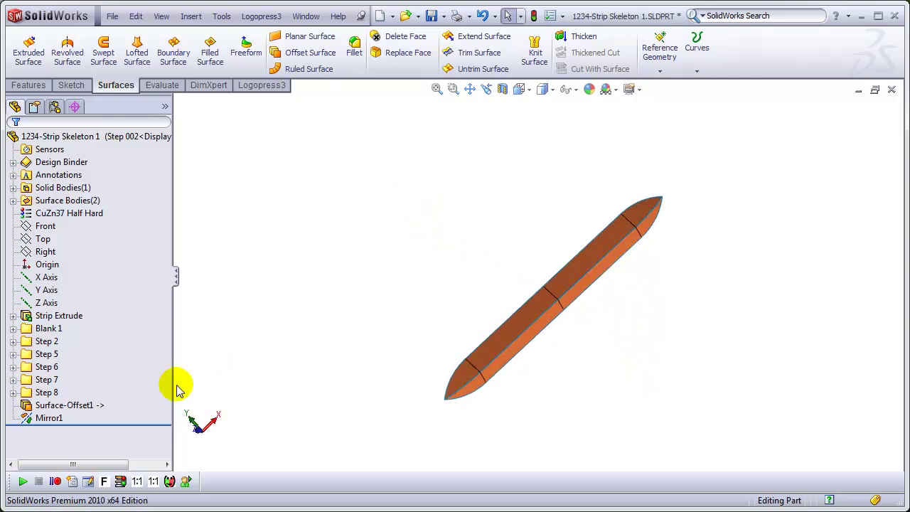
# Step: Merge all eight faces of the offset and mirrored recess surfaces with the Logopress3 Faces Merging command
pyautogui.click(60, 417)
pyautogui.click(99, 407)
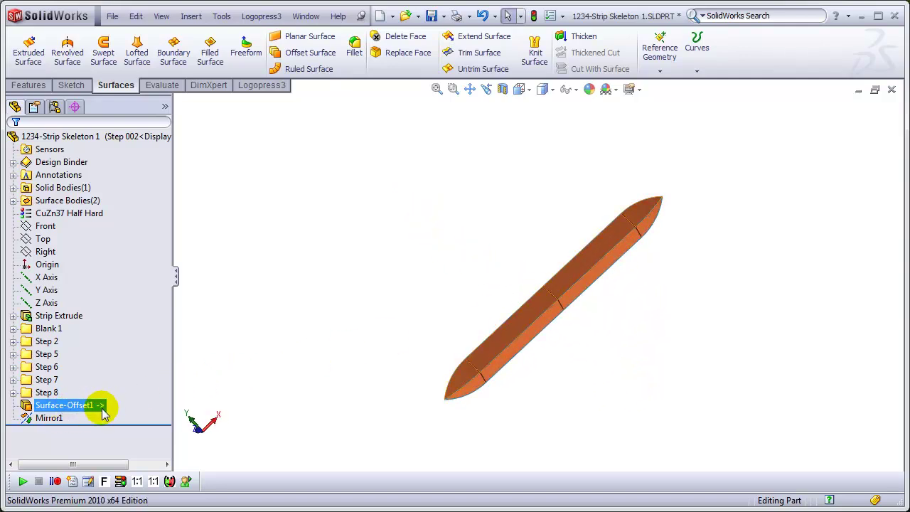
pyautogui.click(259, 87)
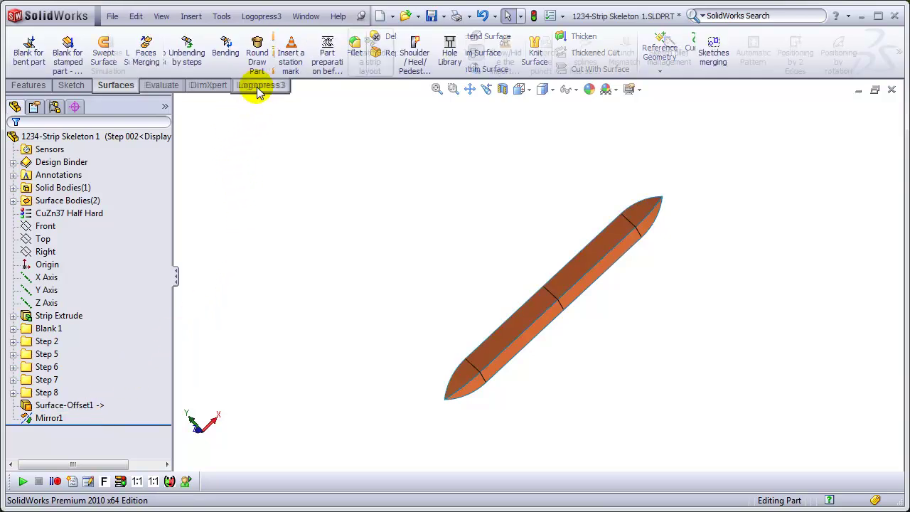
pyautogui.click(147, 60)
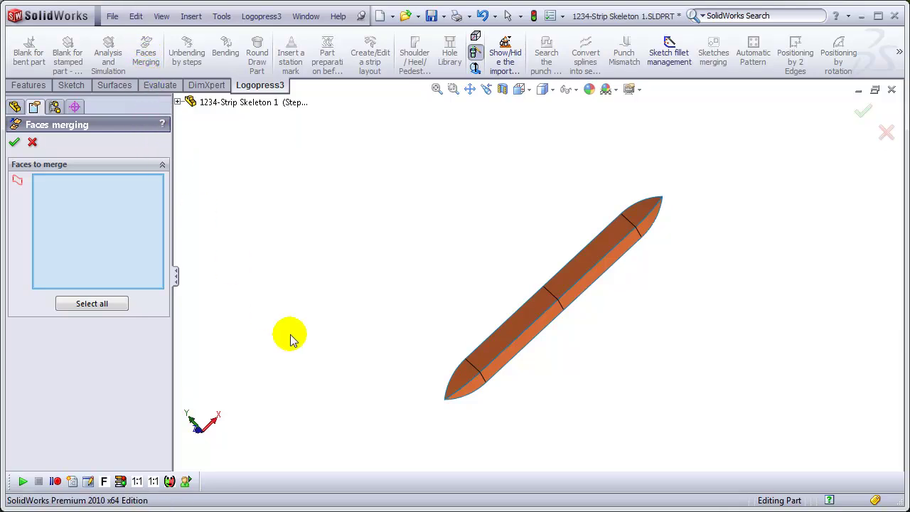
pyautogui.moveTo(386, 433); pyautogui.dragTo(706, 154)
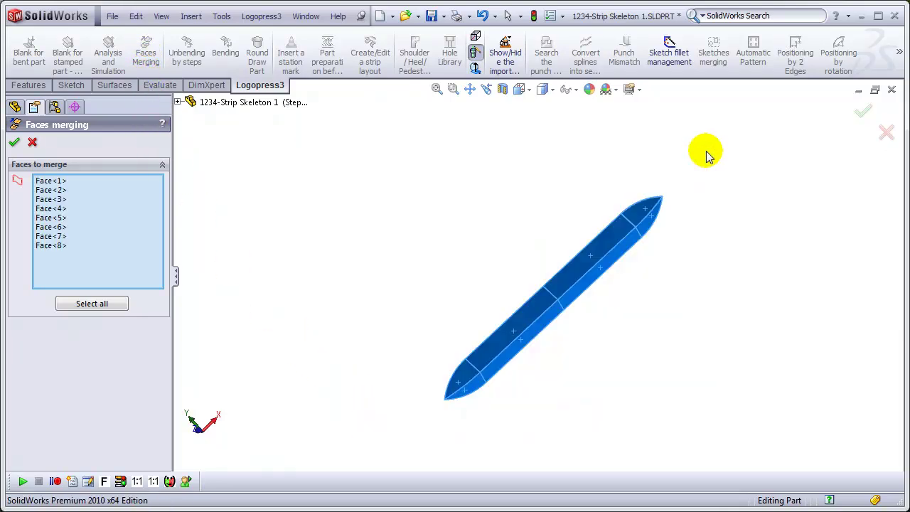
pyautogui.click(14, 144)
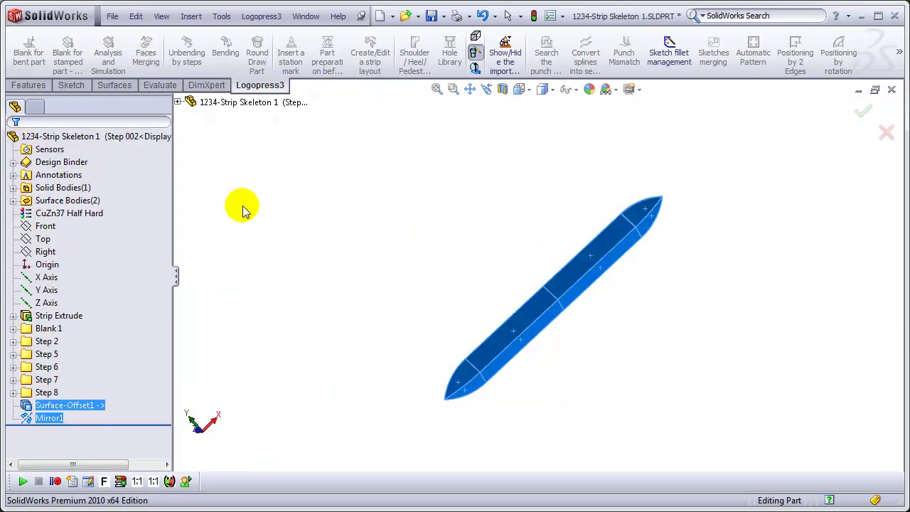
pyautogui.click(85, 431)
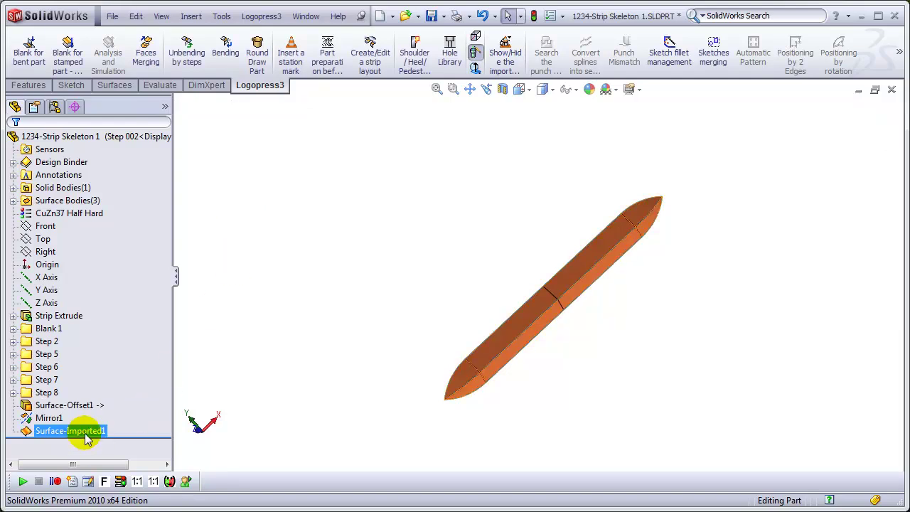
pyautogui.click(355, 298)
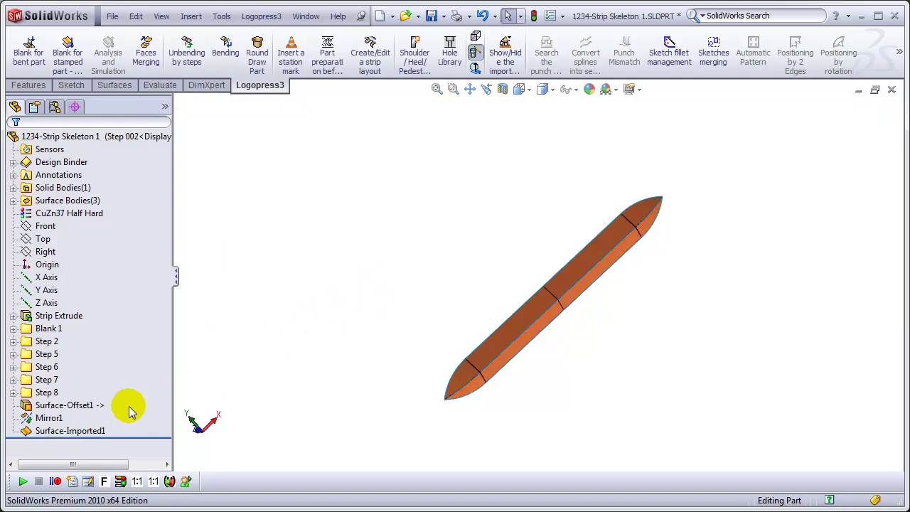
# Step: Delete the original offset surface feature together with its dependent mirror feature
pyautogui.moveTo(98, 414); pyautogui.dragTo(97, 422)
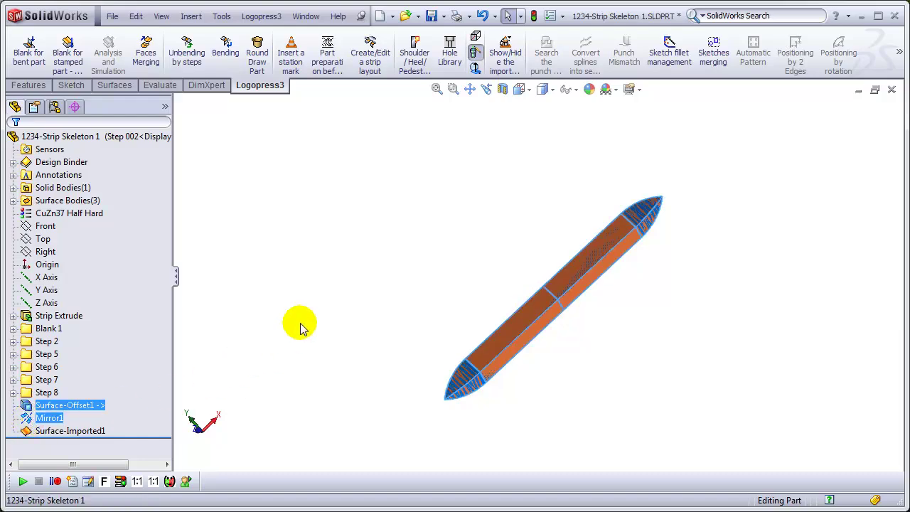
pyautogui.press('Delete')
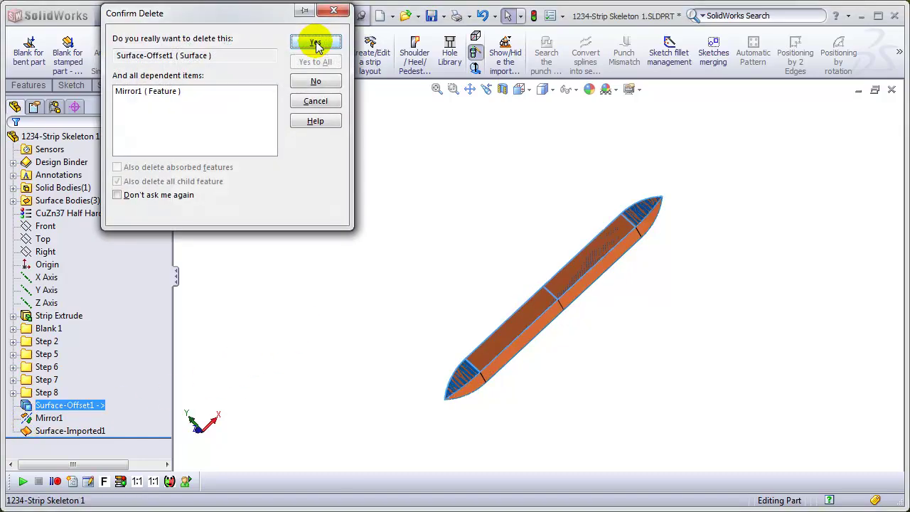
pyautogui.click(315, 42)
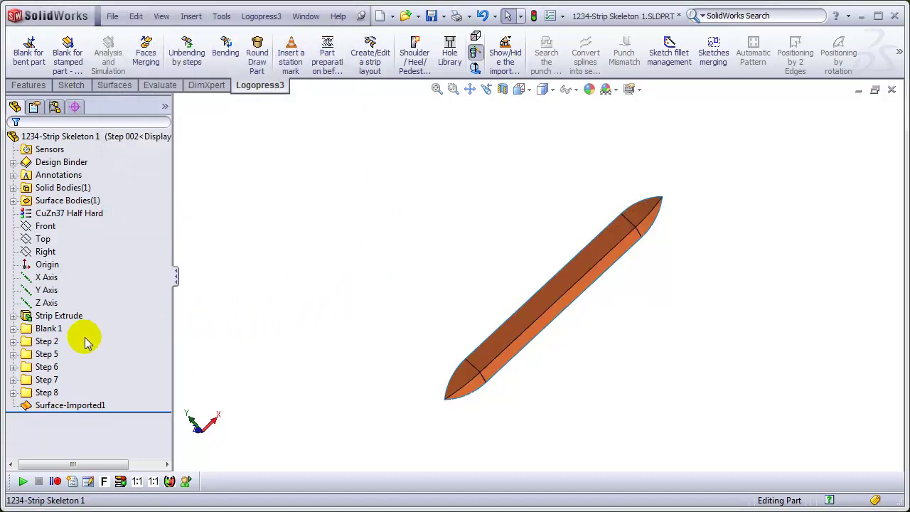
# Step: Reorder the merged imported surface so it sits directly after Strip Extrude, ahead of the Blank 1 folder
pyautogui.click(59, 316)
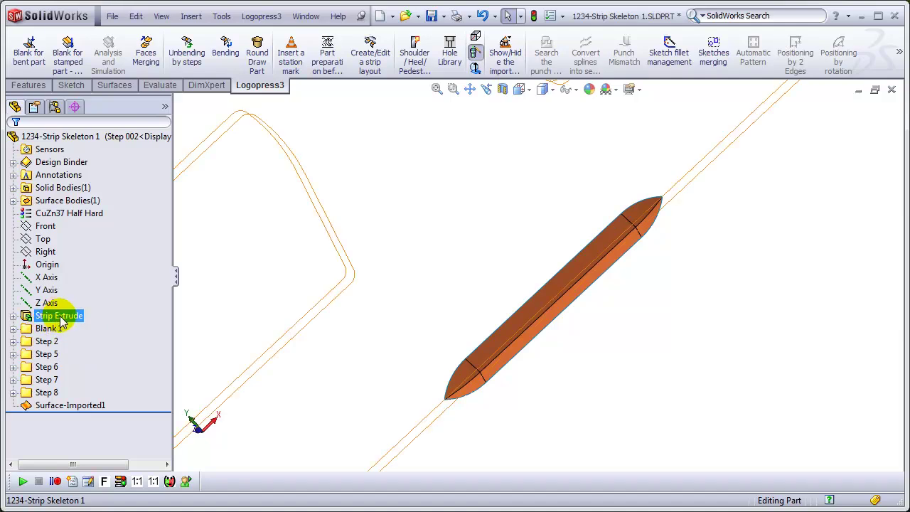
pyautogui.click(70, 405)
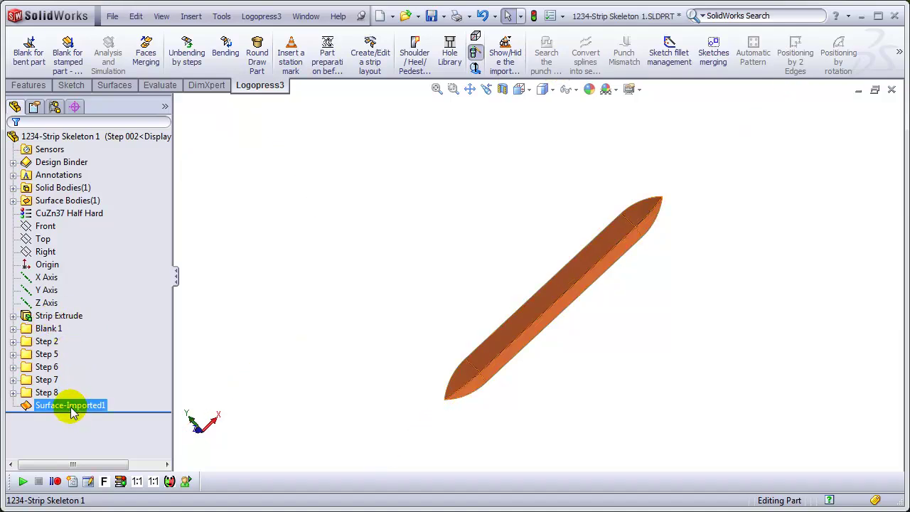
pyautogui.moveTo(69, 316); pyautogui.dragTo(69, 317)
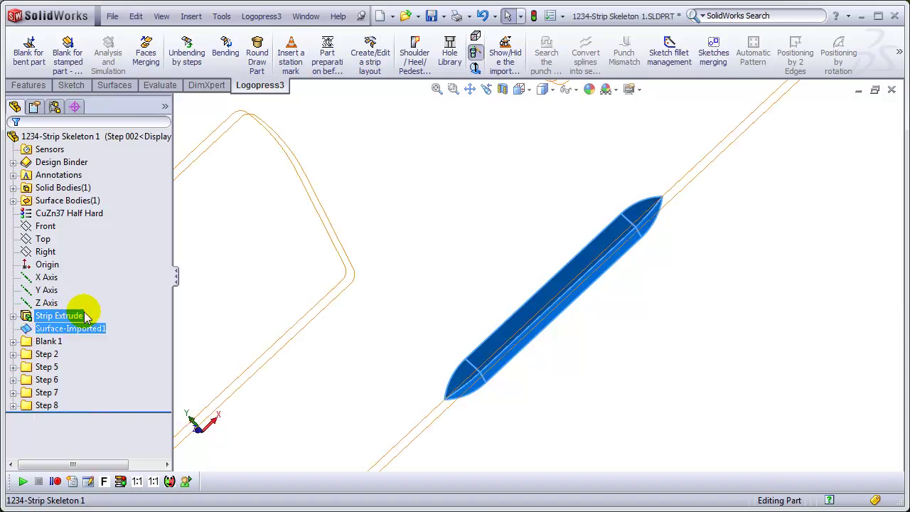
pyautogui.click(305, 315)
# Step: Show the strip's hidden solid body again around the merged recess surface
pyautogui.moveTo(574, 334); pyautogui.dragTo(622, 295, button='middle')
pyautogui.click(27, 204)
pyautogui.press('Escape')
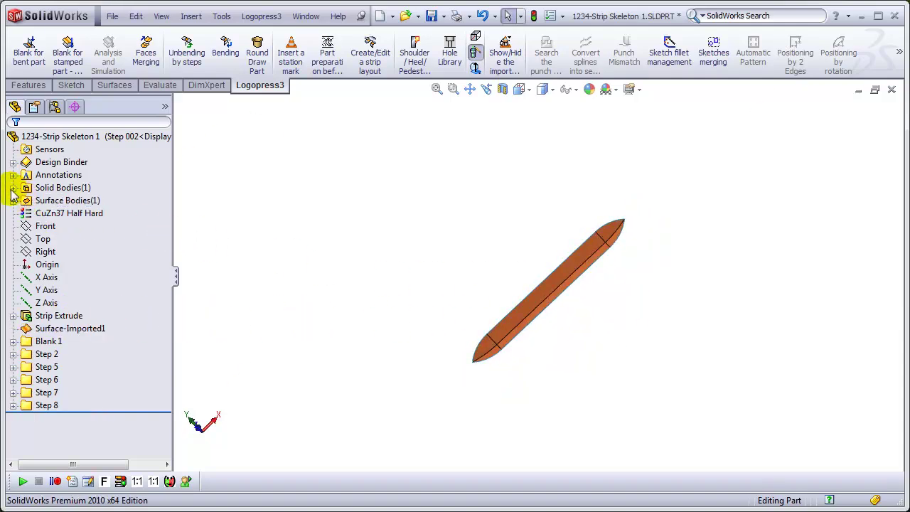
pyautogui.click(13, 188)
pyautogui.click(43, 200)
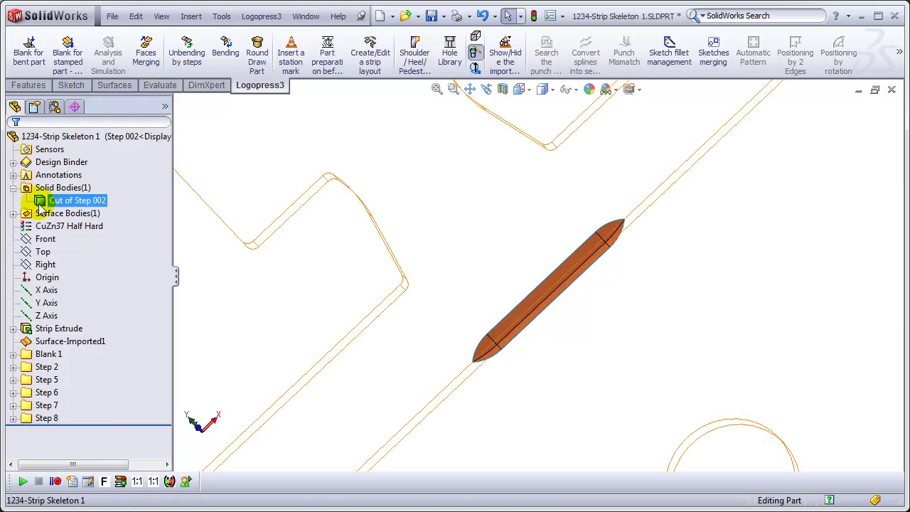
pyautogui.click(44, 178)
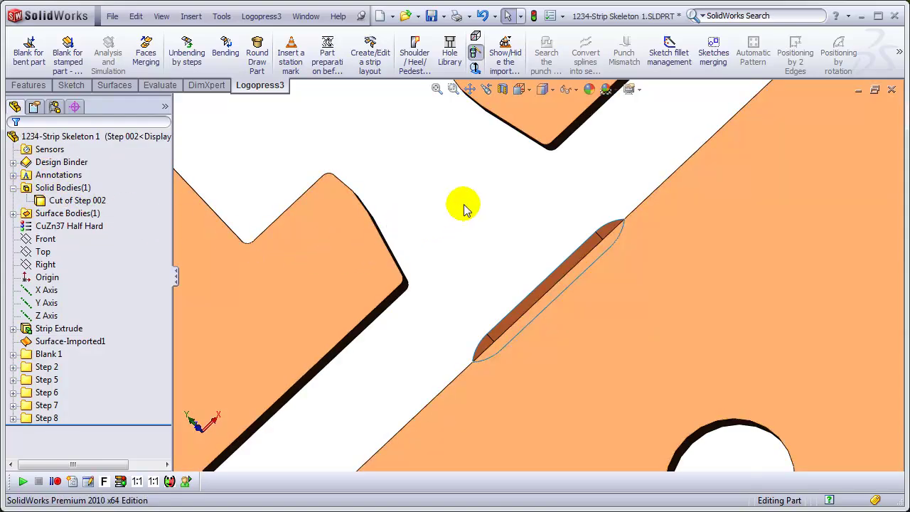
pyautogui.moveTo(491, 235)
pyautogui.mouseDown(button='middle')
pyautogui.moveTo(493, 211)
pyautogui.moveTo(552, 194)
pyautogui.moveTo(554, 185)
pyautogui.mouseUp(button='middle')
# Step: Cut the strip body with the merged imported surface using Cut With Surface
pyautogui.click(79, 342)
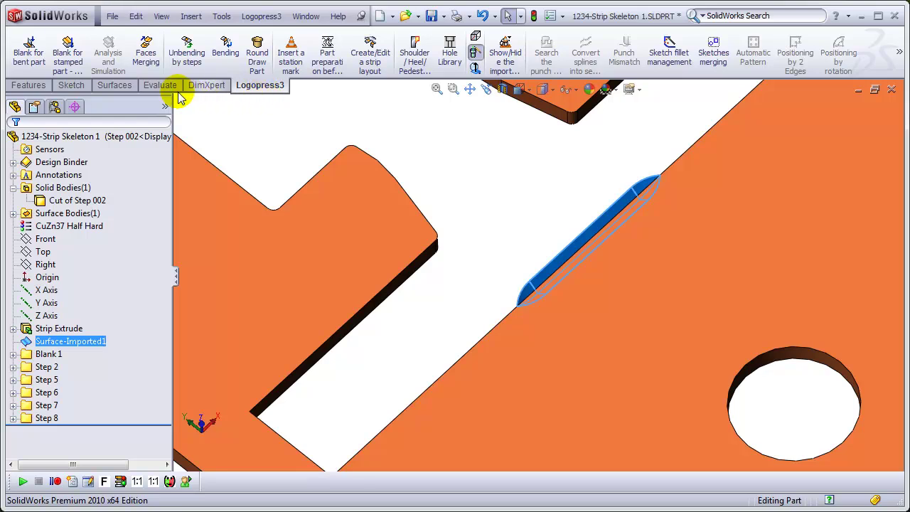
pyautogui.click(112, 88)
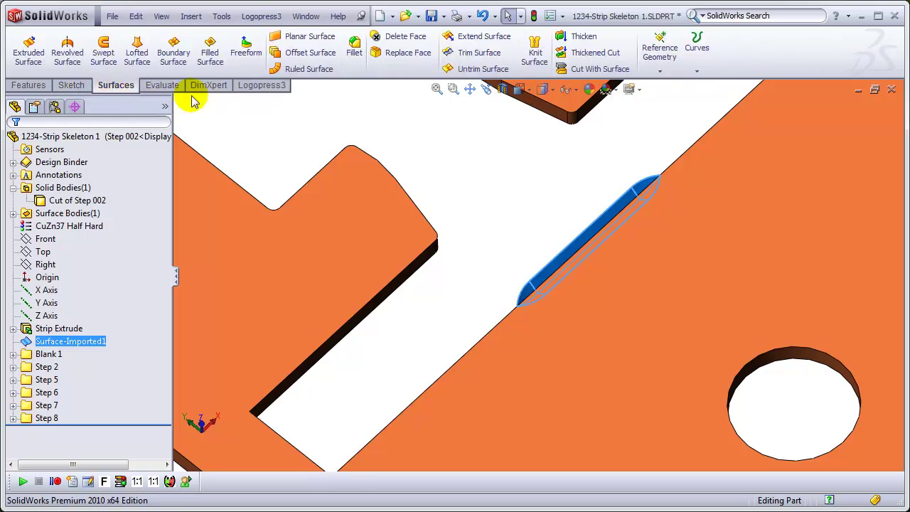
pyautogui.click(607, 70)
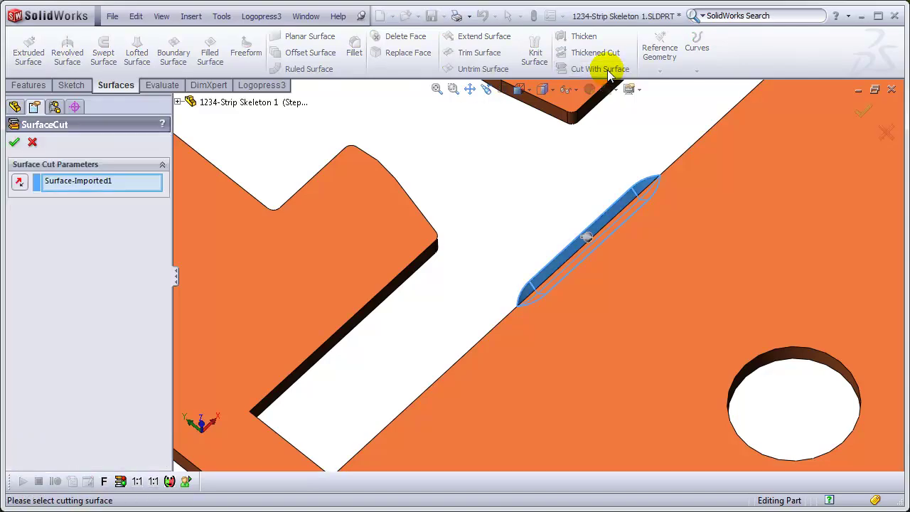
pyautogui.moveTo(555, 196); pyautogui.dragTo(600, 258, button='middle')
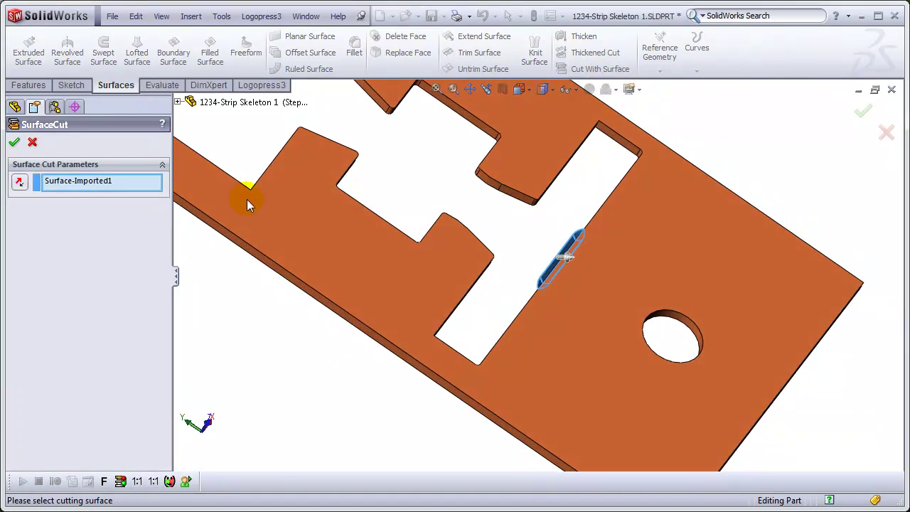
pyautogui.click(14, 143)
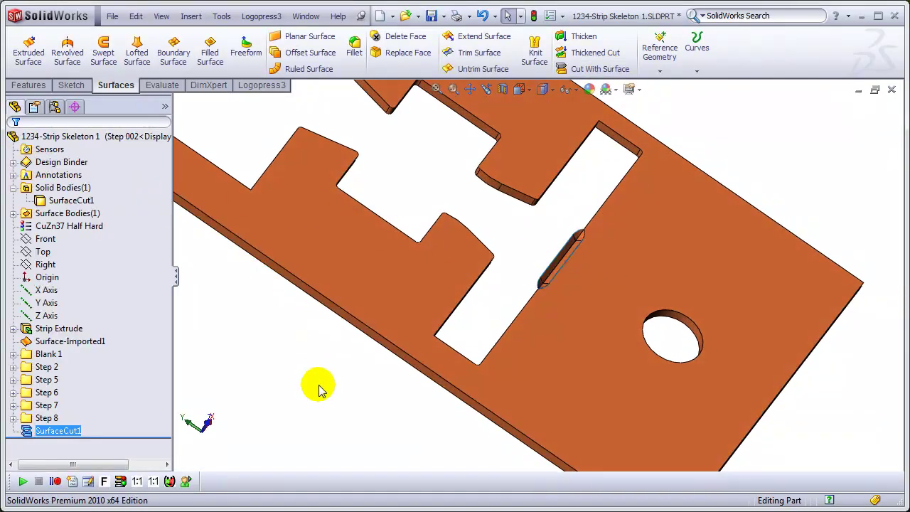
# Step: Reorder the surface cut so it comes directly after the imported surface, ahead of the Blank 1 folder
pyautogui.moveTo(264, 412); pyautogui.dragTo(261, 396, button='middle')
pyautogui.click(44, 431)
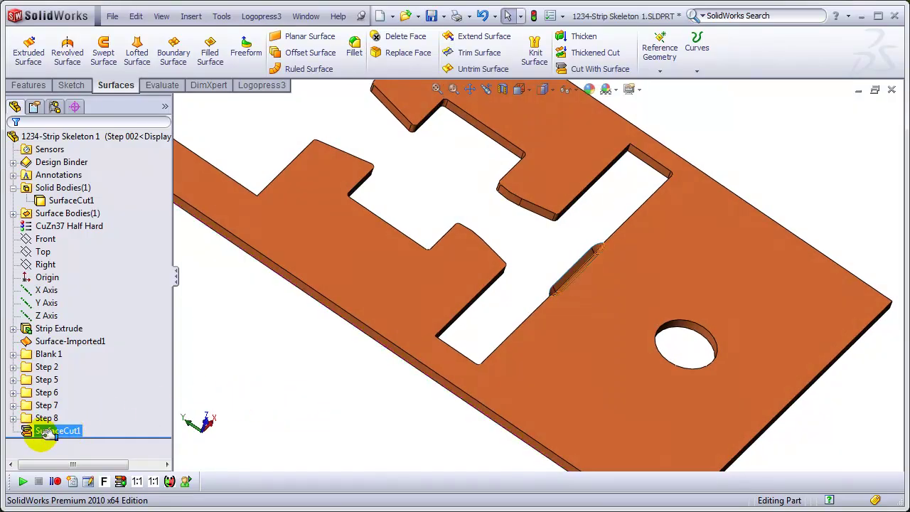
pyautogui.keyDown('ctrl'); pyautogui.click(70, 341); pyautogui.keyUp('ctrl')
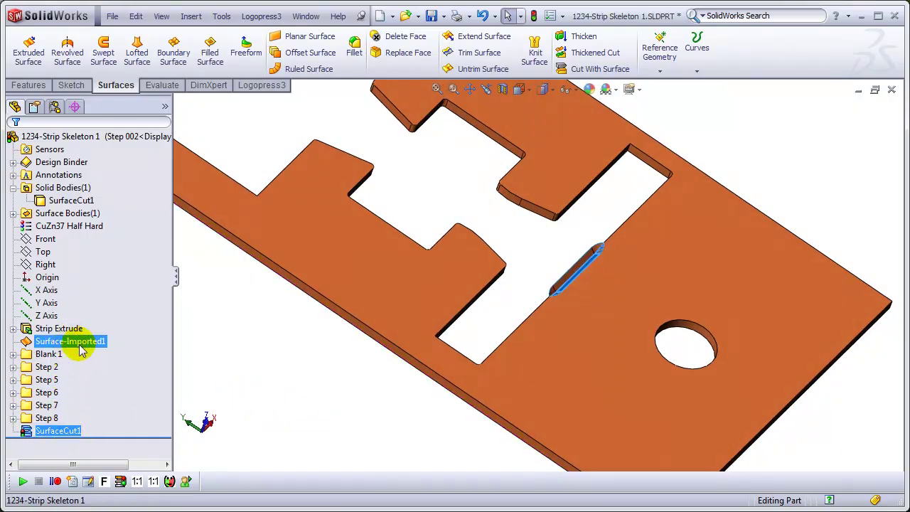
pyautogui.moveTo(80, 345); pyautogui.dragTo(79, 346)
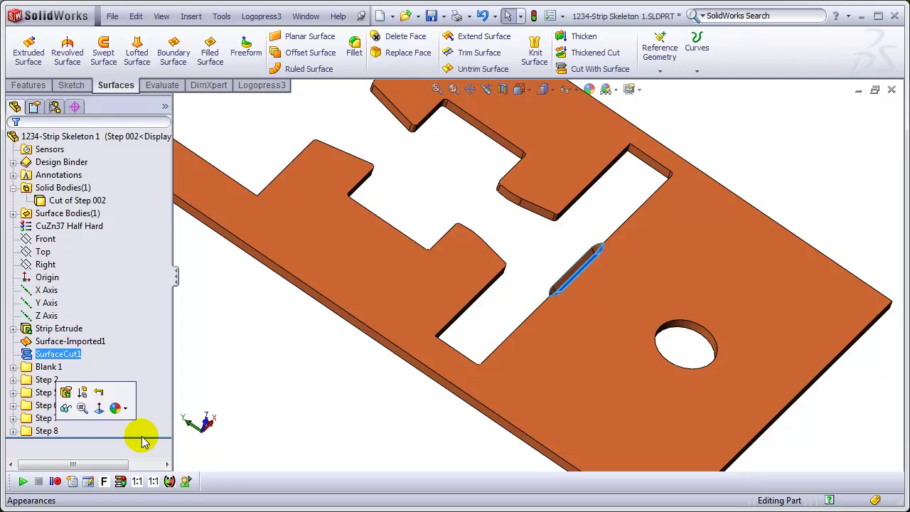
pyautogui.rightClick(49, 371)
pyautogui.click(204, 355)
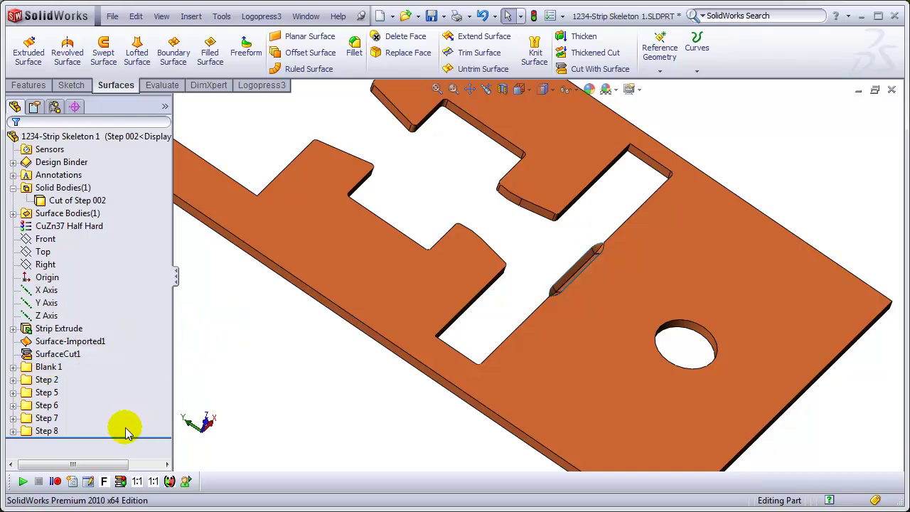
# Step: Roll the part back to just after the surface cut and delete the imported surface body
pyautogui.moveTo(124, 435); pyautogui.dragTo(126, 360)
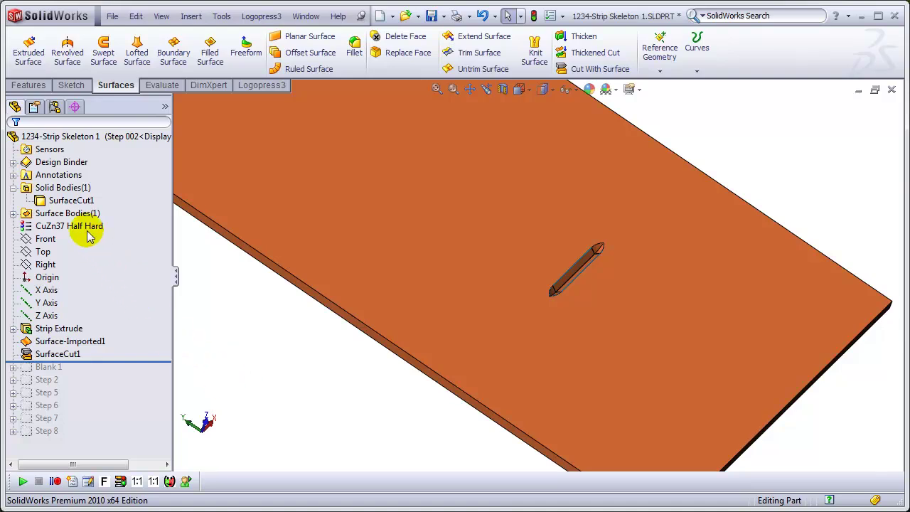
pyautogui.click(72, 202)
pyautogui.press('Escape')
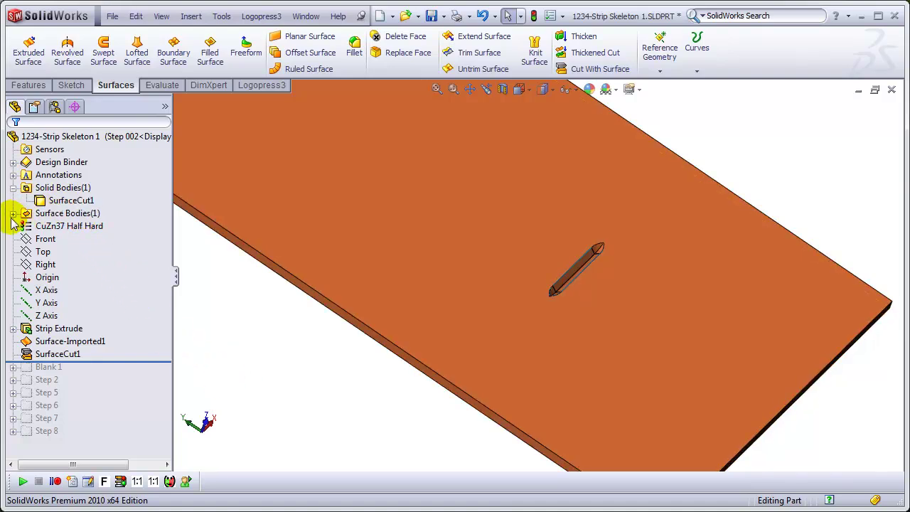
pyautogui.click(13, 213)
pyautogui.click(74, 227)
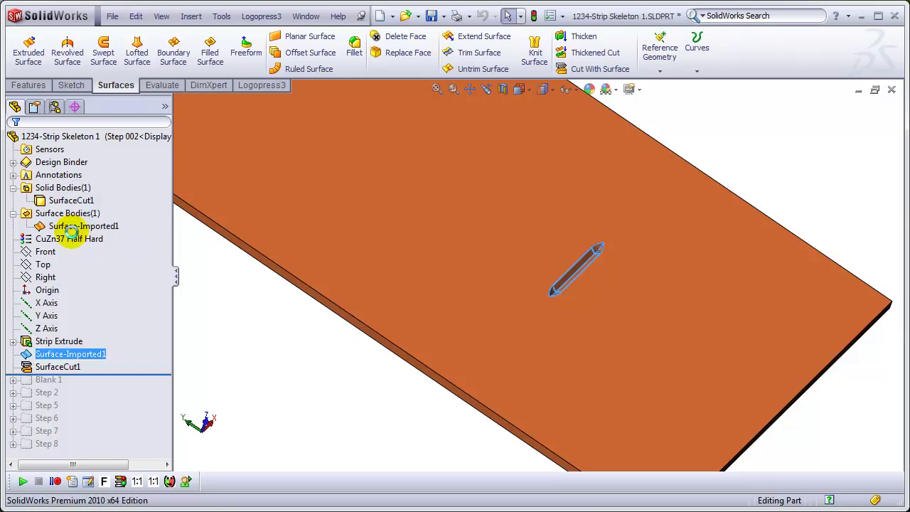
pyautogui.press('Delete')
pyautogui.click(14, 143)
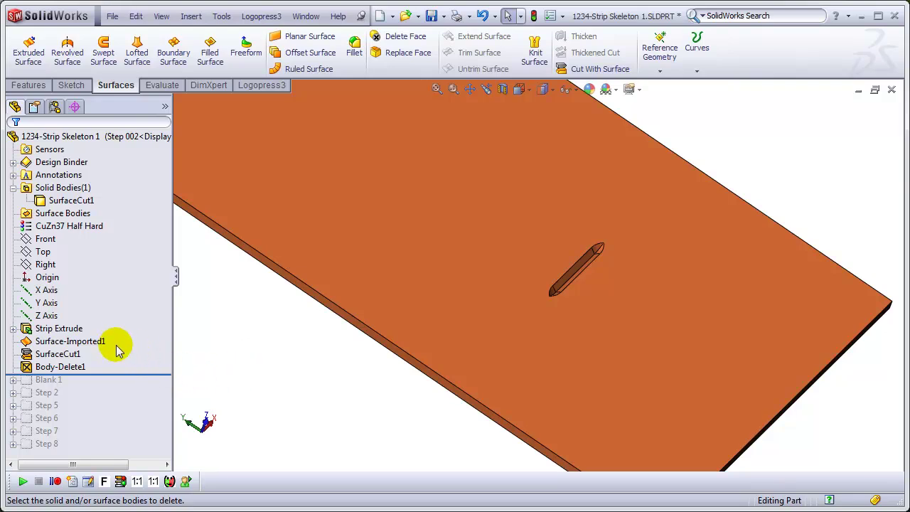
# Step: Group the imported surface, surface cut and body deletion in a folder named CUTOFF COIN V NOTCH, and roll forward past Step 8
pyautogui.moveTo(119, 343); pyautogui.dragTo(17, 372)
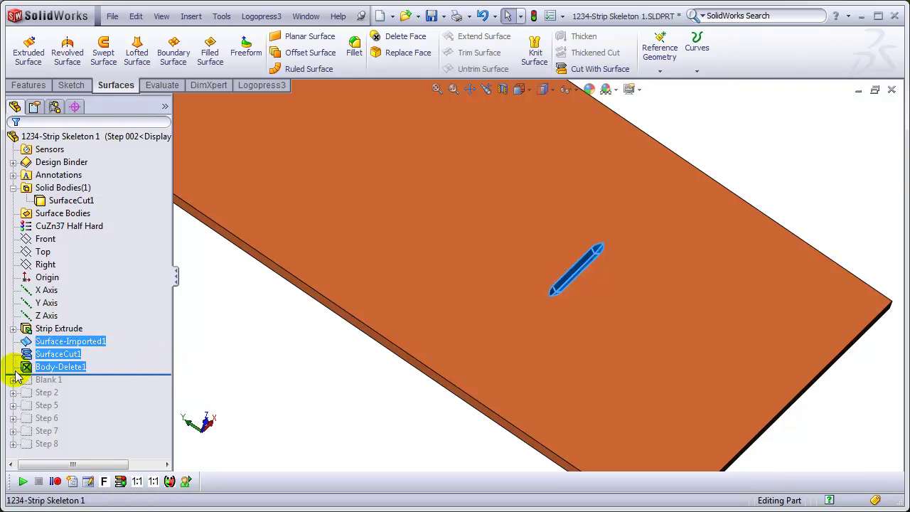
pyautogui.rightClick(59, 363)
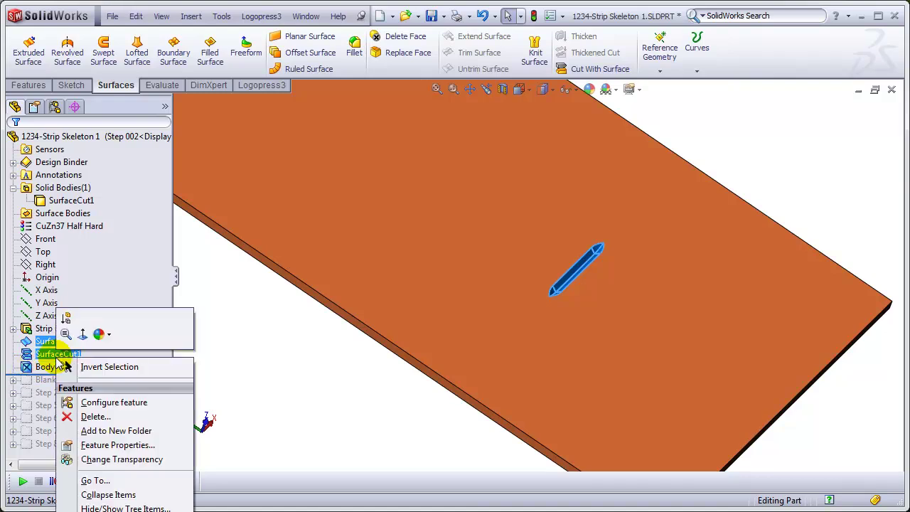
pyautogui.click(114, 431)
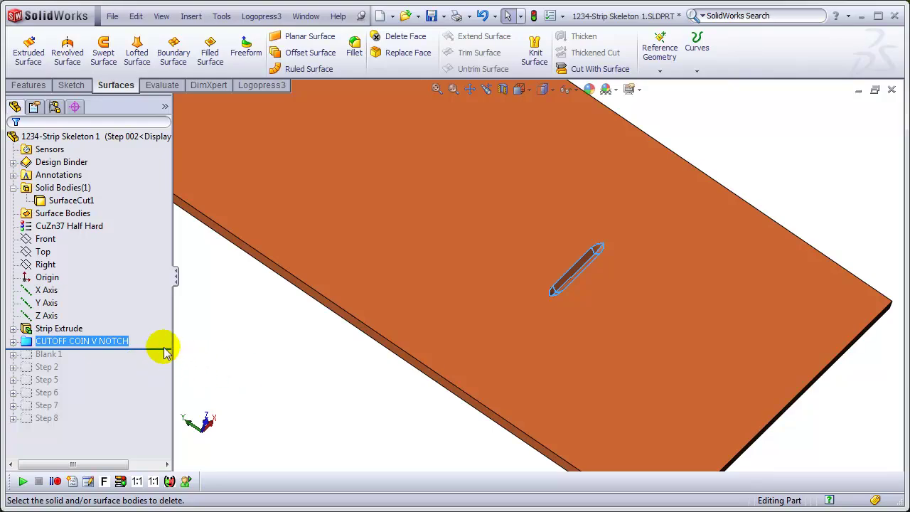
pyautogui.moveTo(158, 348); pyautogui.dragTo(138, 424)
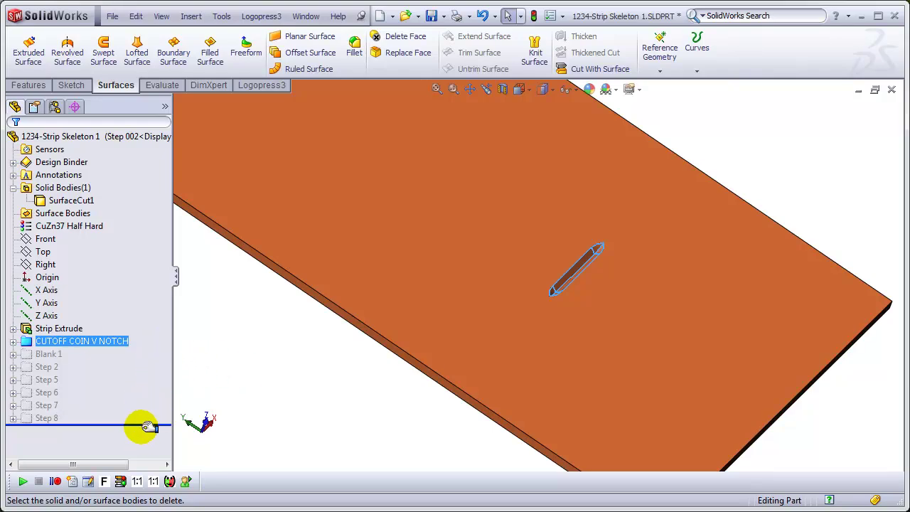
# Step: Close the strip skeleton part and return to the strip assembly to check the coined V notch at the second station
pyautogui.moveTo(591, 280); pyautogui.dragTo(440, 211, button='middle')
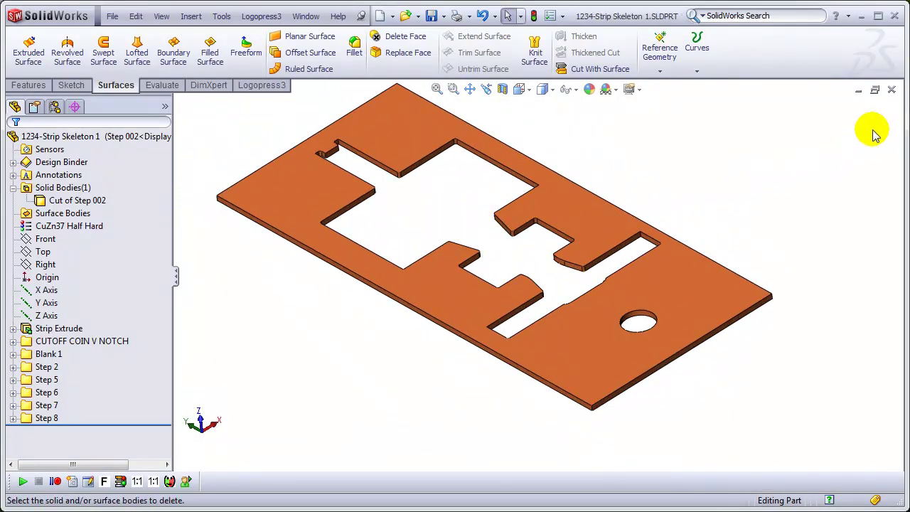
pyautogui.click(893, 91)
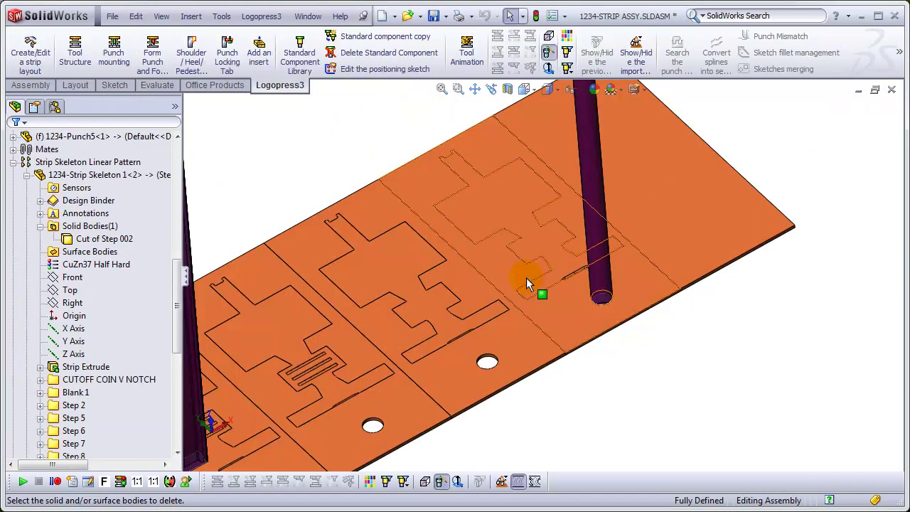
pyautogui.scroll(-5, 486, 342)
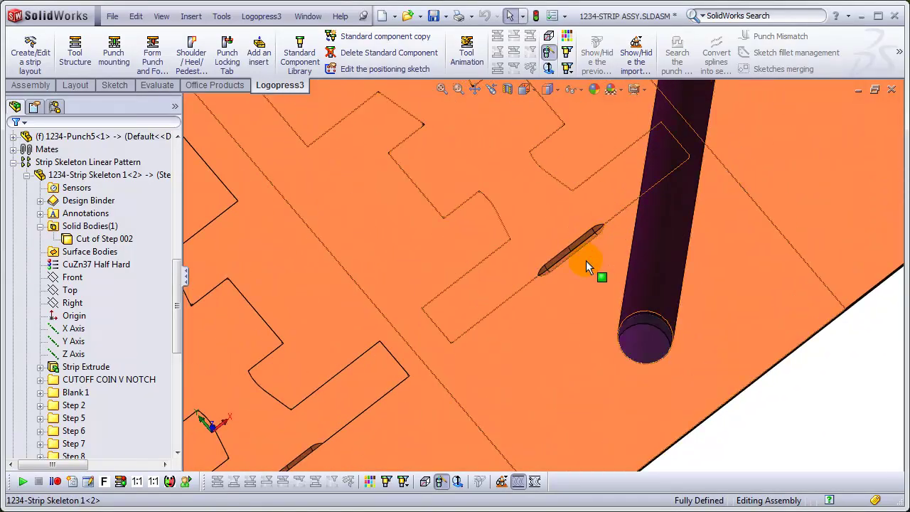
# Step: Review the configurations of the strip skeleton instances in the Strip Skeleton Linear Pattern
pyautogui.click(579, 277)
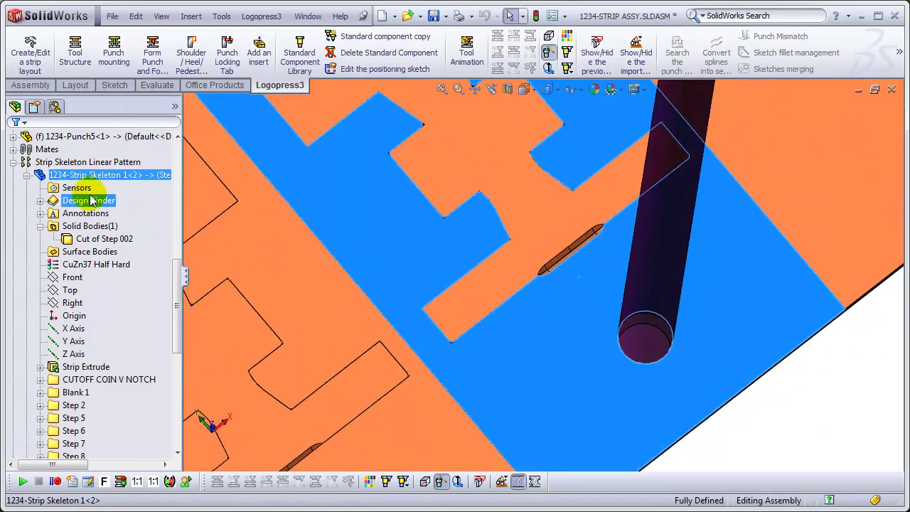
pyautogui.click(26, 175)
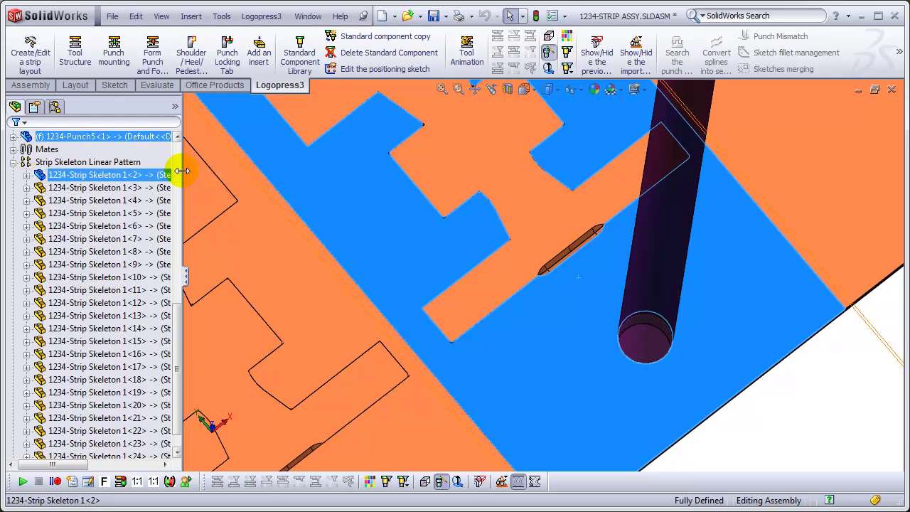
pyautogui.moveTo(183, 168); pyautogui.dragTo(230, 167)
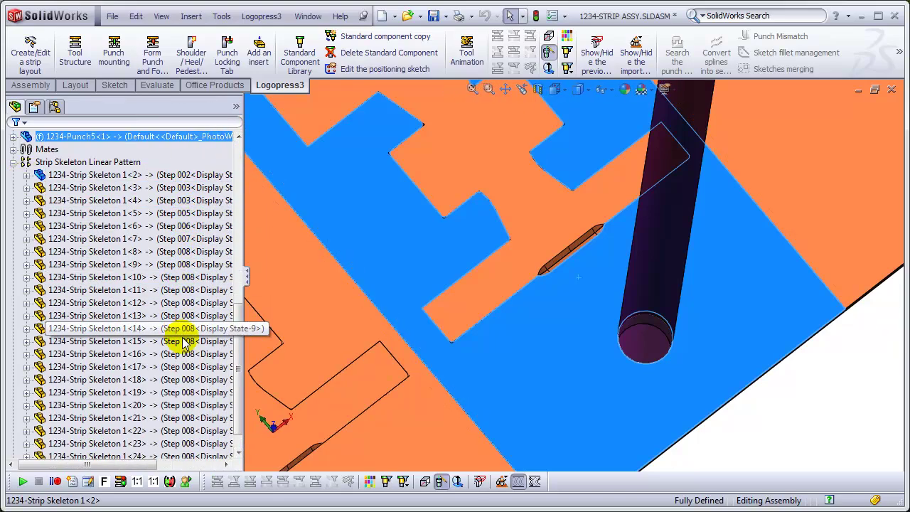
pyautogui.click(206, 404)
pyautogui.moveTo(242, 379); pyautogui.dragTo(243, 409)
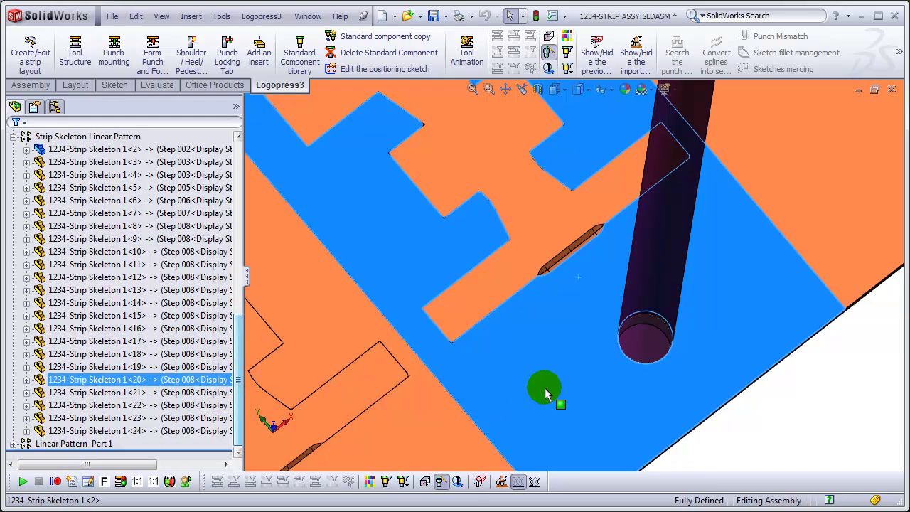
pyautogui.click(814, 413)
pyautogui.scroll(3, 665, 402)
pyautogui.moveTo(599, 374); pyautogui.dragTo(630, 324, button='middle')
pyautogui.press('Escape')
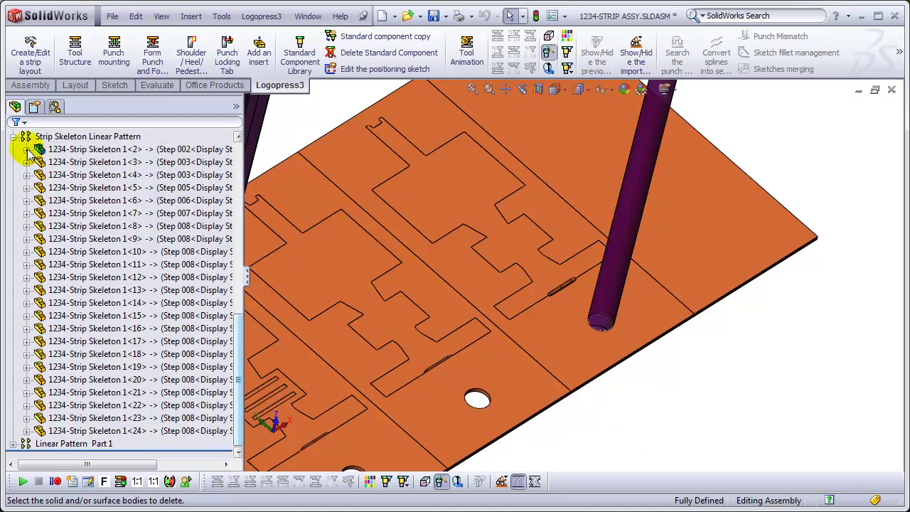
# Step: Unsuppress Surface-Imported1, SurfaceCut1 and Body-Delete1 of the CUTOFF COIN V NOTCH folder on the stations following the second one
pyautogui.click(26, 150)
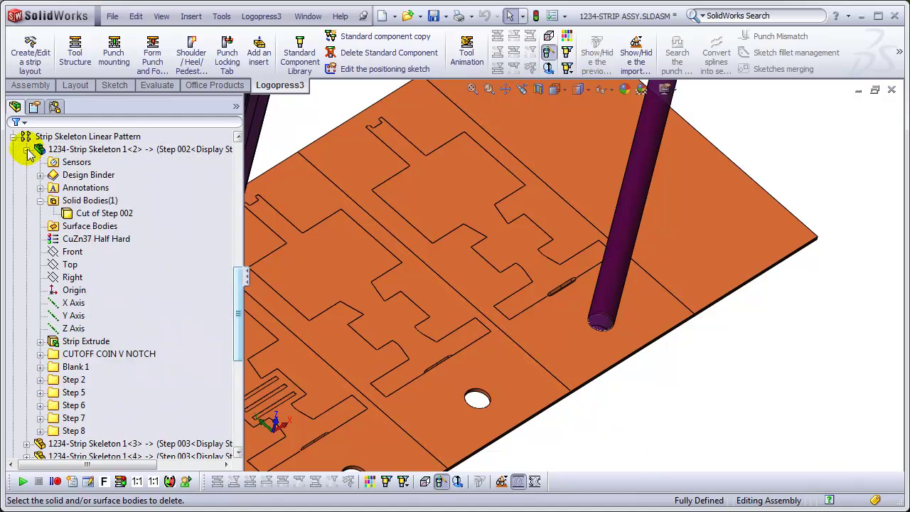
pyautogui.click(41, 354)
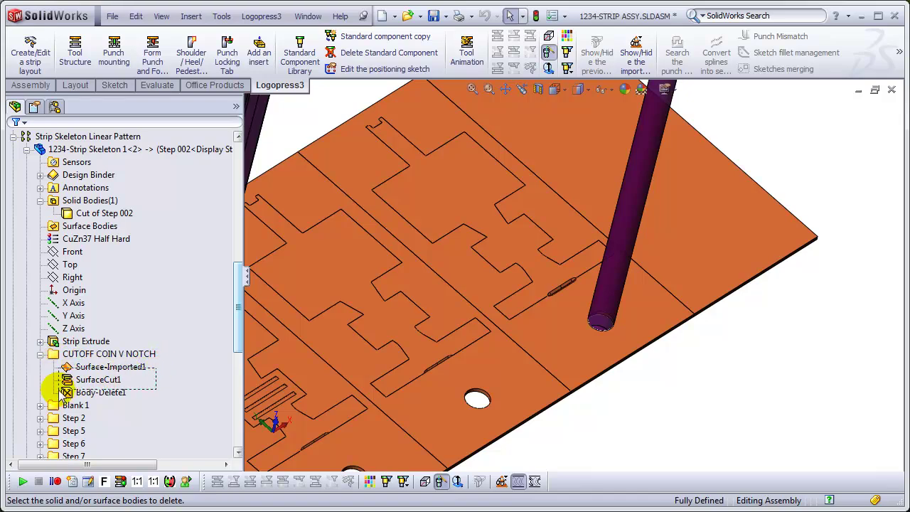
pyautogui.moveTo(49, 395); pyautogui.dragTo(51, 396)
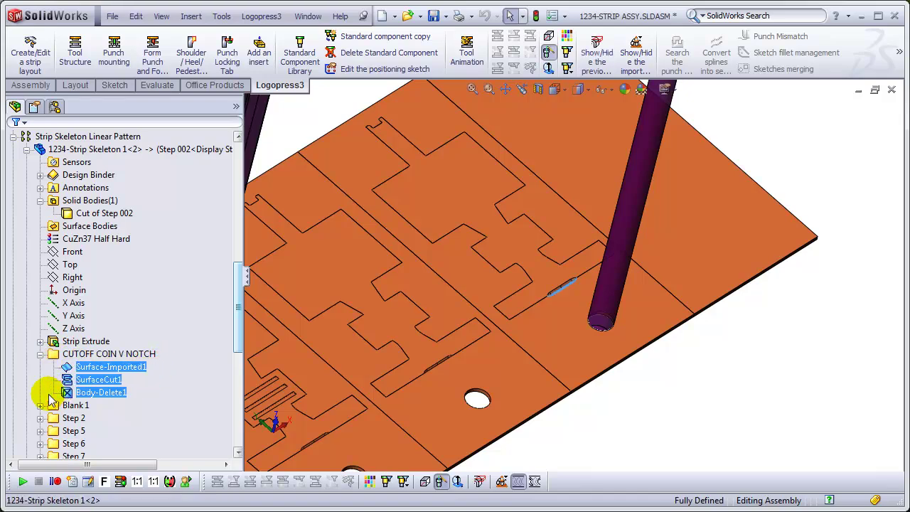
pyautogui.click(262, 16)
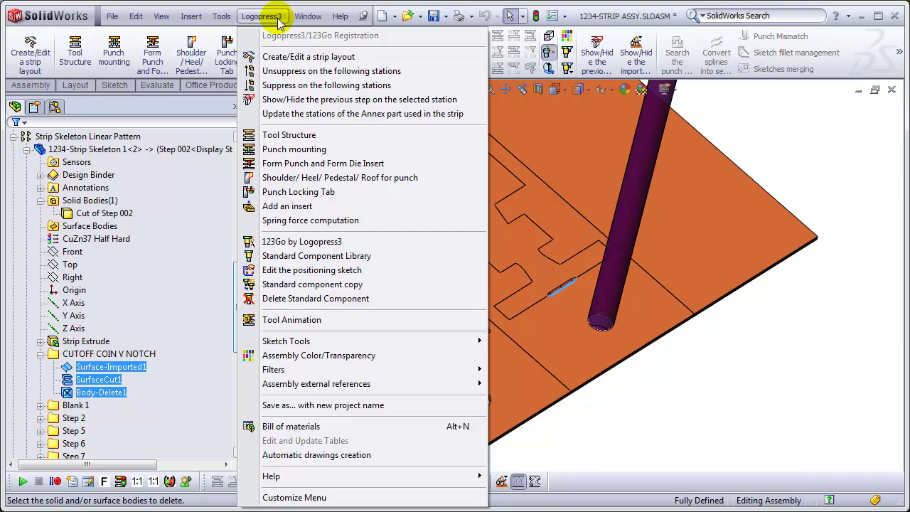
pyautogui.click(297, 71)
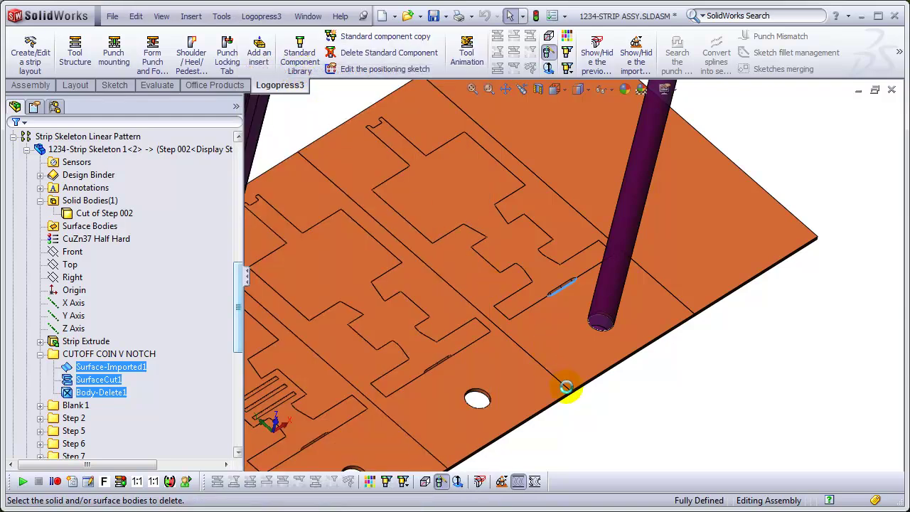
# Step: Inspect the coined V notch along the following stations, including where the terminals are cut away from the carrier strip
pyautogui.scroll(6, 408, 435)
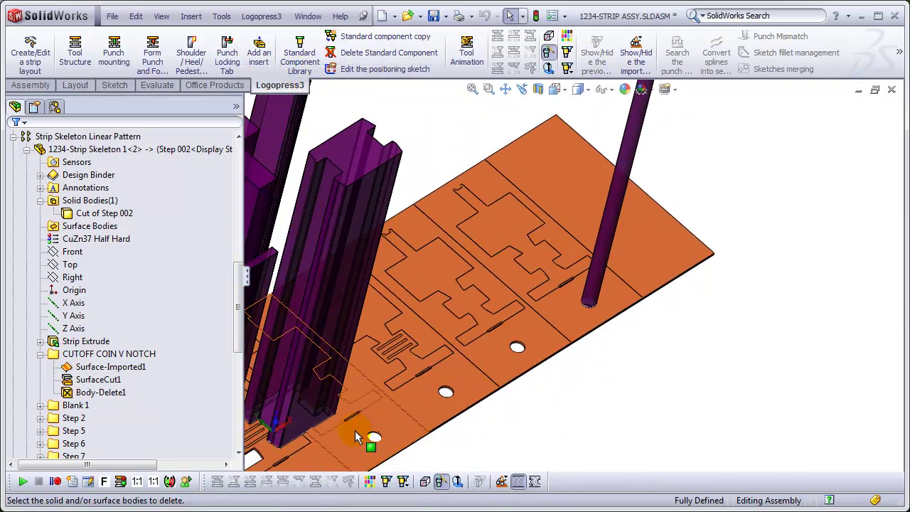
pyautogui.scroll(-8, 351, 436)
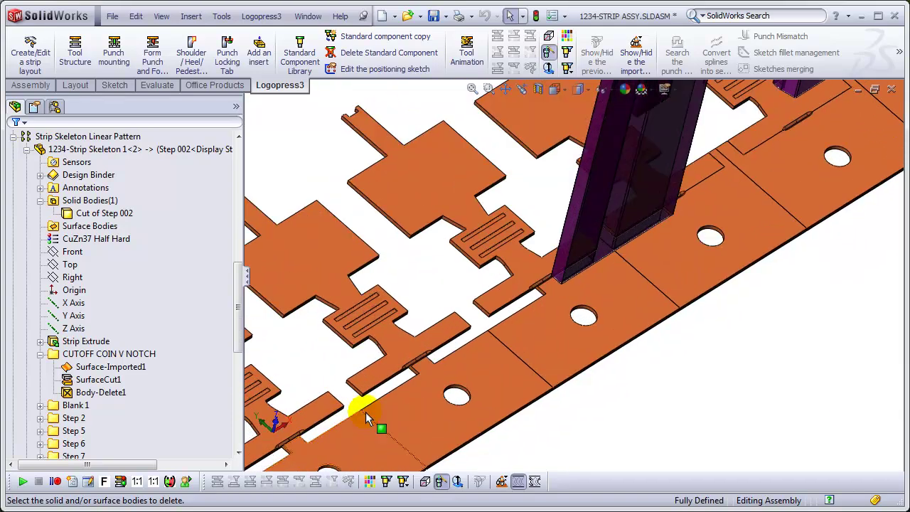
pyautogui.scroll(-6, 441, 353)
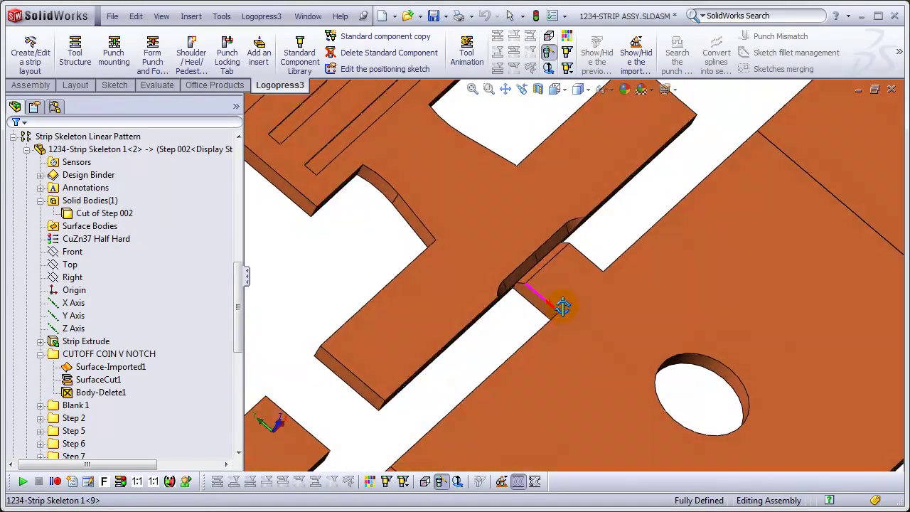
pyautogui.scroll(10, 609, 267)
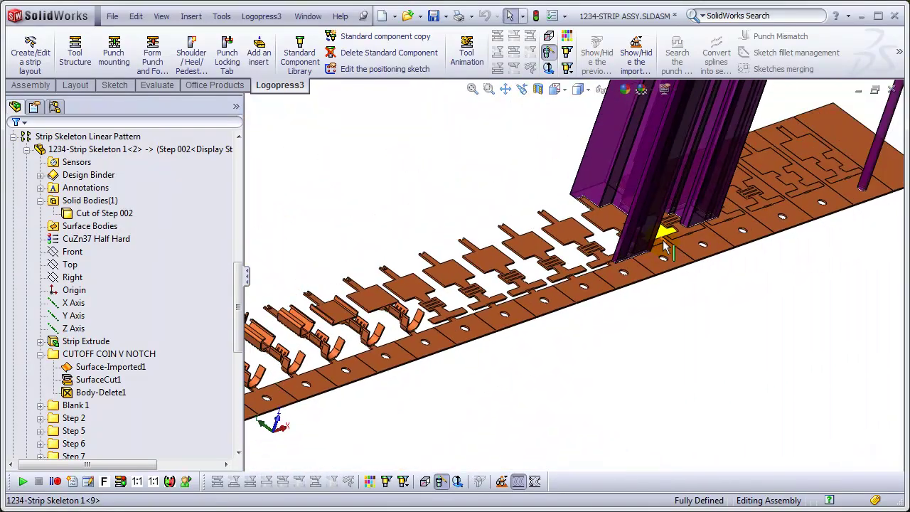
pyautogui.scroll(5, 422, 300)
pyautogui.scroll(-5, 402, 321)
pyautogui.scroll(-5, 661, 242)
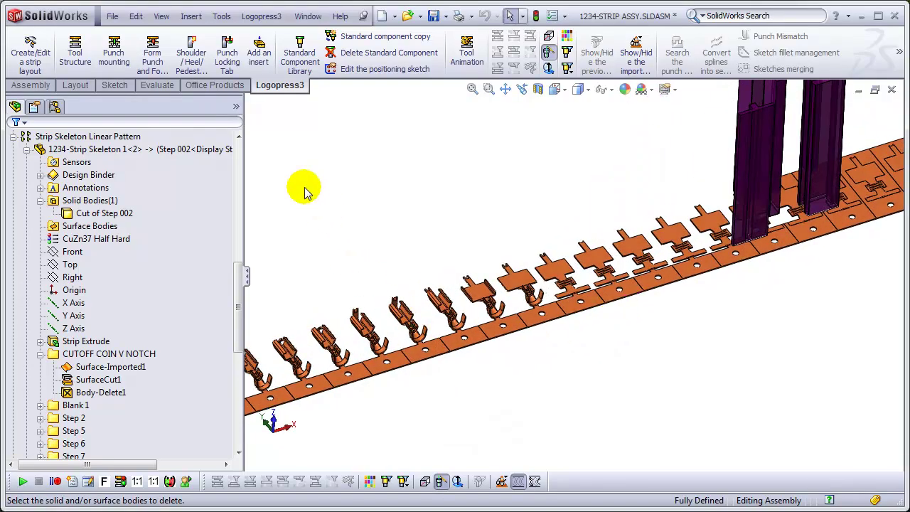
# Step: Rebuild and save the strip assembly, and collapse the whole feature tree
pyautogui.hotkey('ctrl', 's')
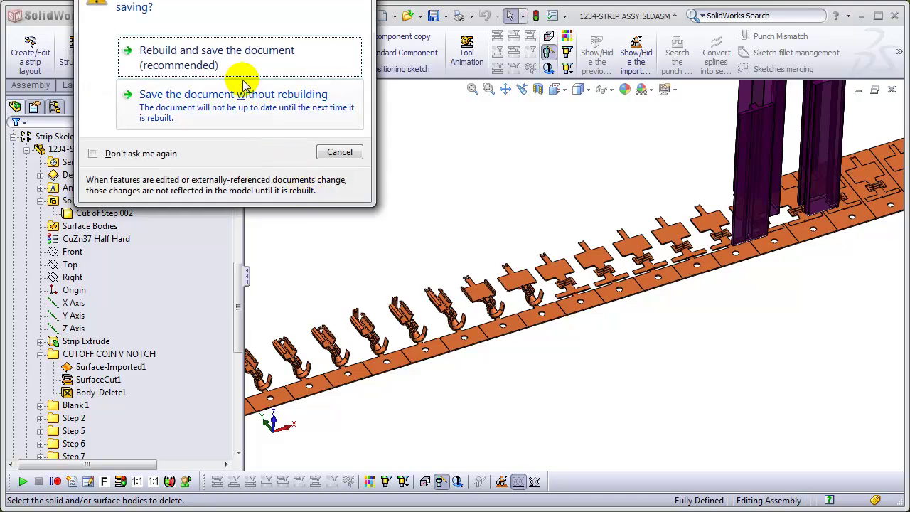
pyautogui.click(301, 54)
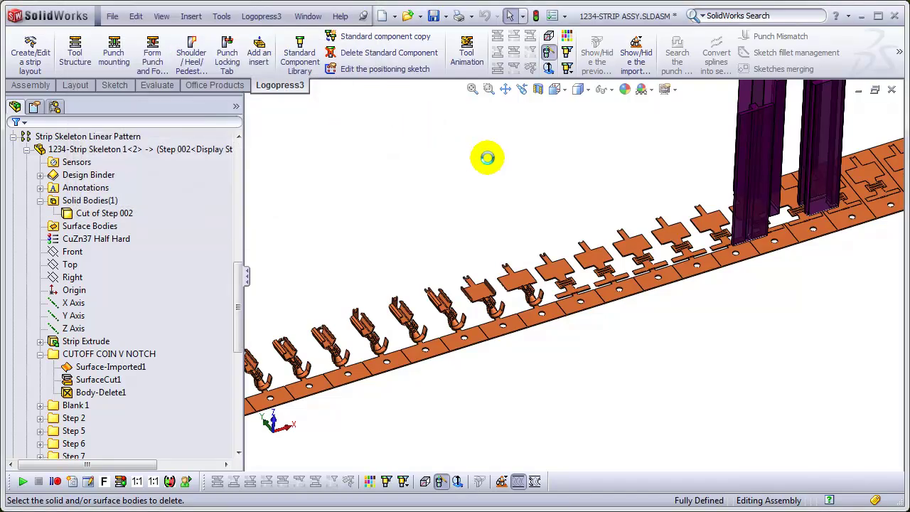
pyautogui.rightClick(207, 249)
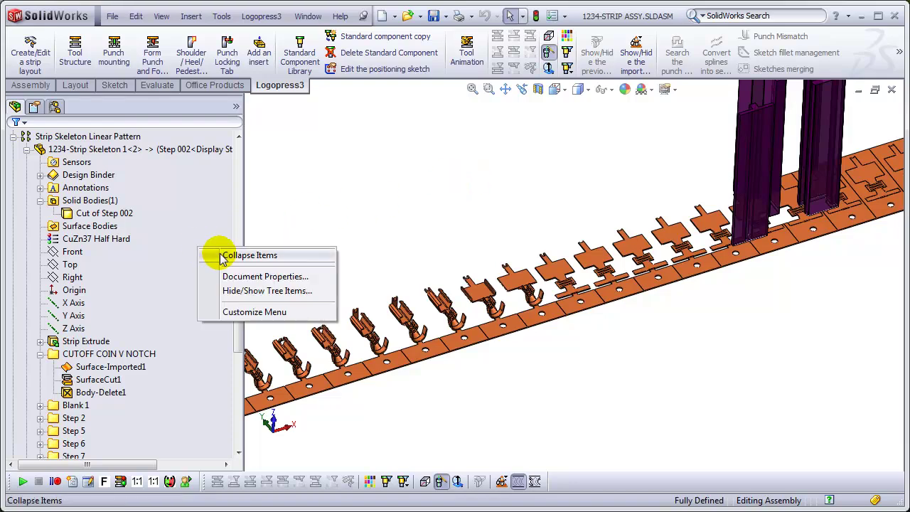
pyautogui.click(234, 254)
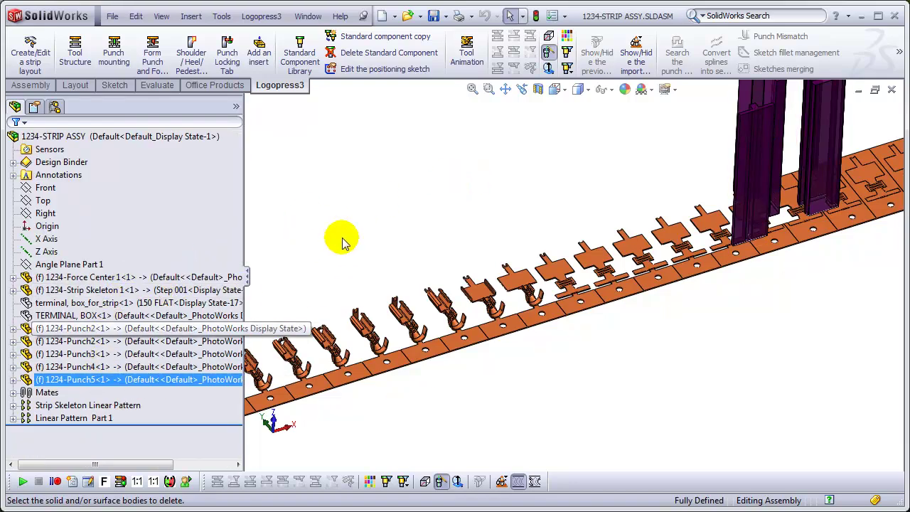
# Step: Compare the 080 FORM UP SIDES terminal with its previous step by showing and hiding the transparent overlay
pyautogui.keyDown('ctrl'); pyautogui.moveTo(406, 295); pyautogui.dragTo(428, 327, button='middle'); pyautogui.keyUp('ctrl')
pyautogui.scroll(8, 429, 333)
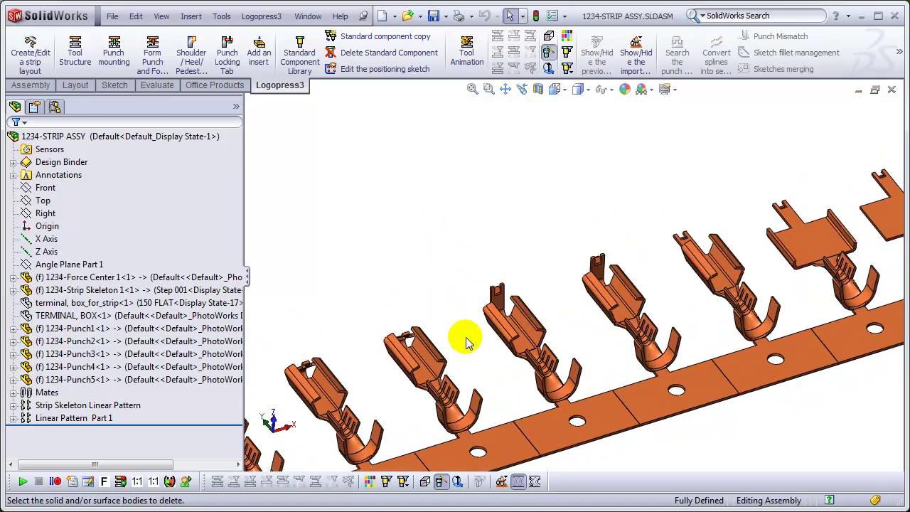
pyautogui.moveTo(676, 314); pyautogui.dragTo(676, 349, button='middle')
pyautogui.keyDown('ctrl'); pyautogui.moveTo(892, 258); pyautogui.dragTo(835, 252, button='middle'); pyautogui.keyUp('ctrl')
pyautogui.scroll(-1, 663, 182)
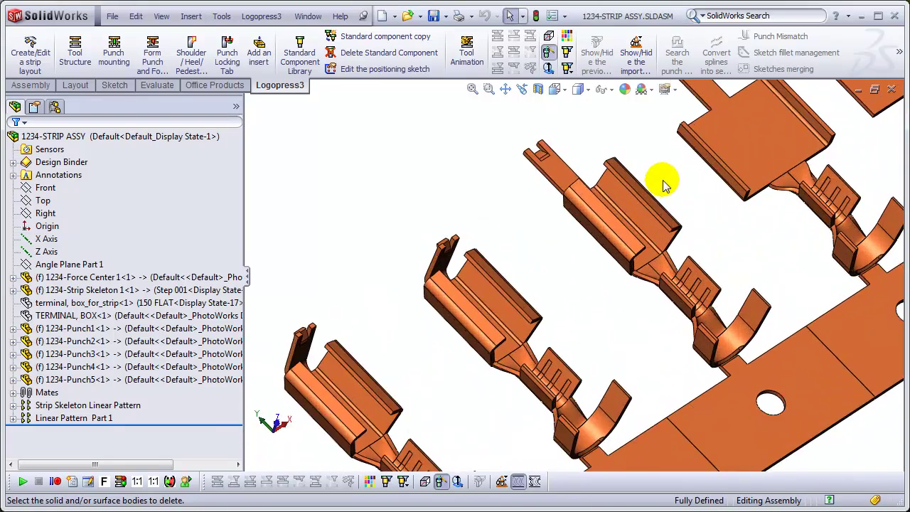
pyautogui.scroll(2, 662, 183)
pyautogui.click(612, 231)
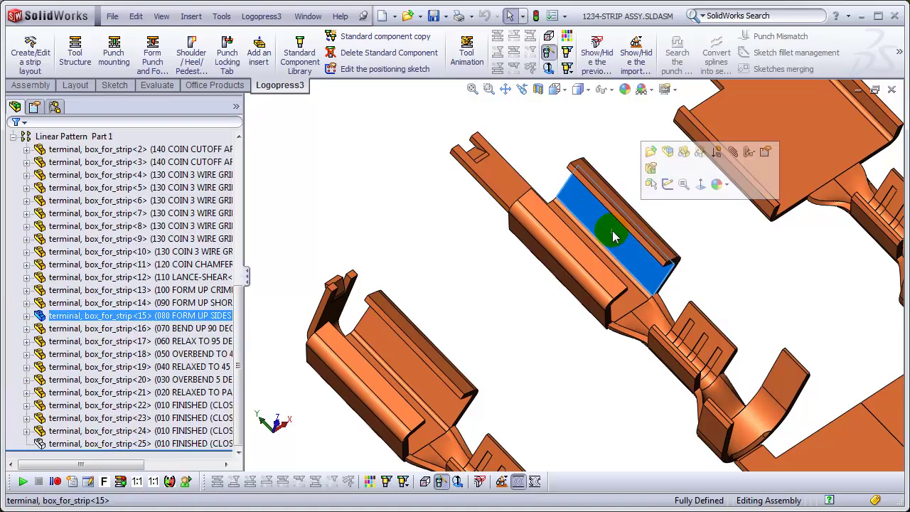
pyautogui.click(596, 58)
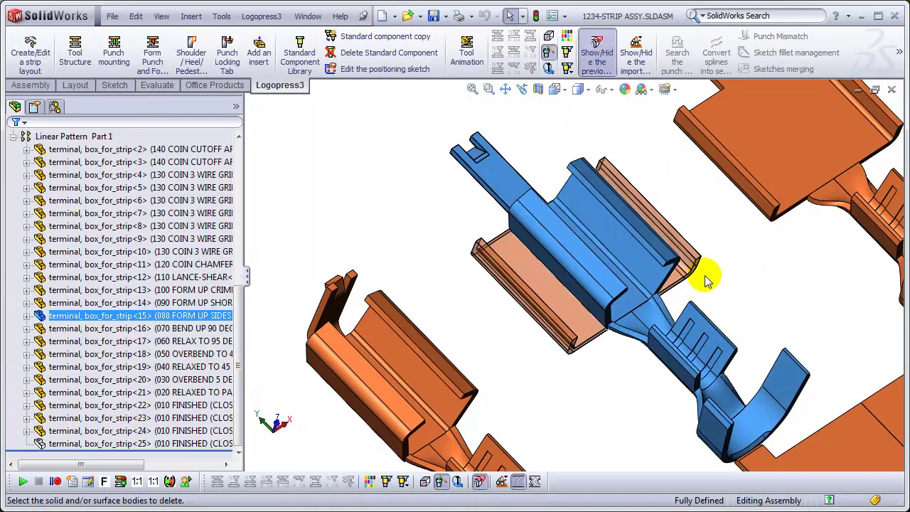
pyautogui.moveTo(706, 279); pyautogui.dragTo(686, 217, button='middle')
pyautogui.click(601, 62)
# Step: Show the previous step on the 050 OVERBEND terminal, examine the bent tab from the side, and hide the overlay
pyautogui.scroll(3, 407, 242)
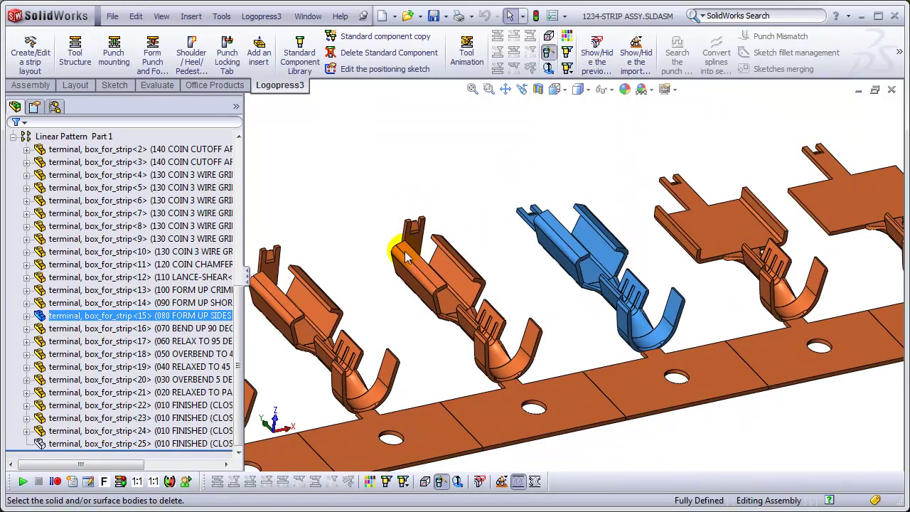
pyautogui.scroll(2, 355, 305)
pyautogui.scroll(-2, 502, 278)
pyautogui.scroll(-1, 530, 272)
pyautogui.scroll(-2, 553, 306)
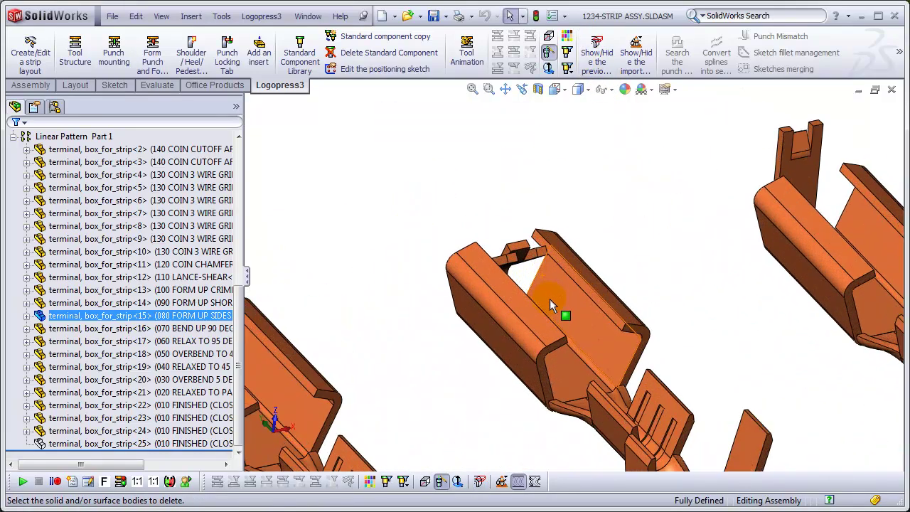
pyautogui.click(556, 307)
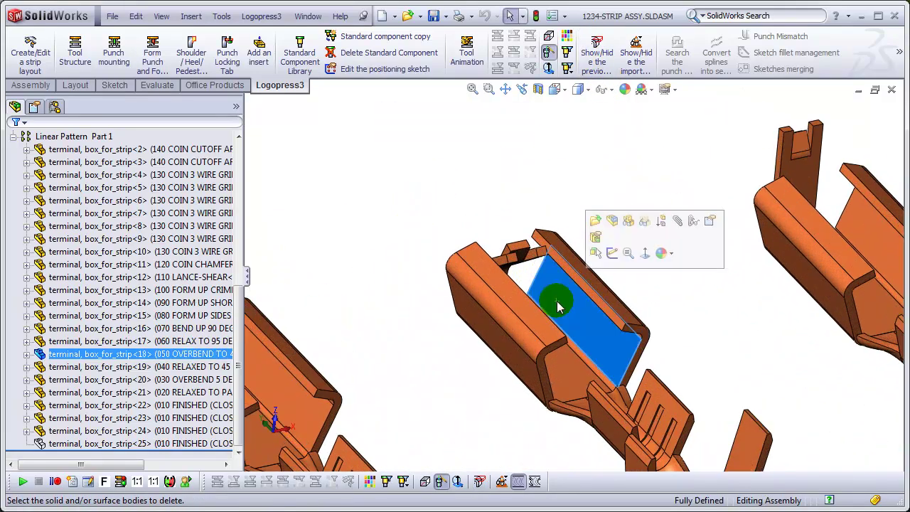
pyautogui.click(597, 58)
pyautogui.moveTo(619, 260); pyautogui.dragTo(676, 282, button='middle')
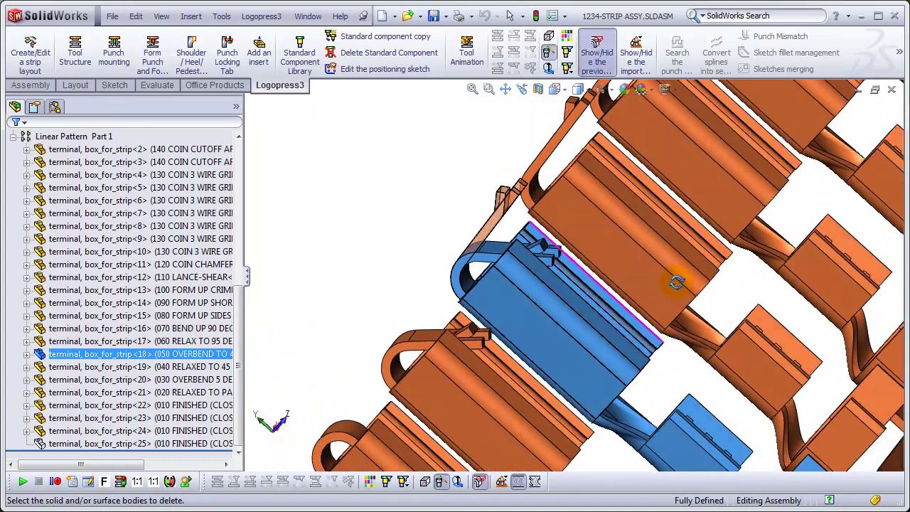
pyautogui.click(596, 58)
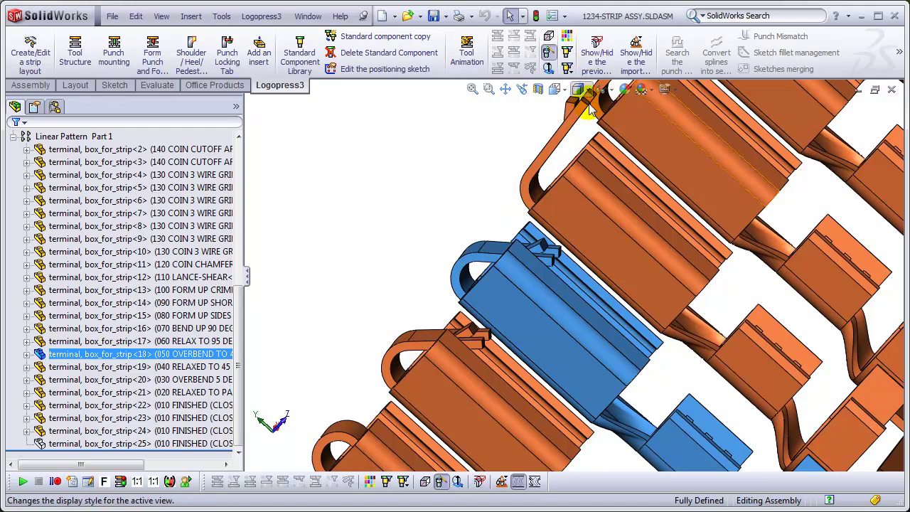
# Step: Show the previous step on the 040 RELAXED TO 45 terminal, compare the tab's bend closely, and clear the selection
pyautogui.click(427, 342)
pyautogui.click(596, 58)
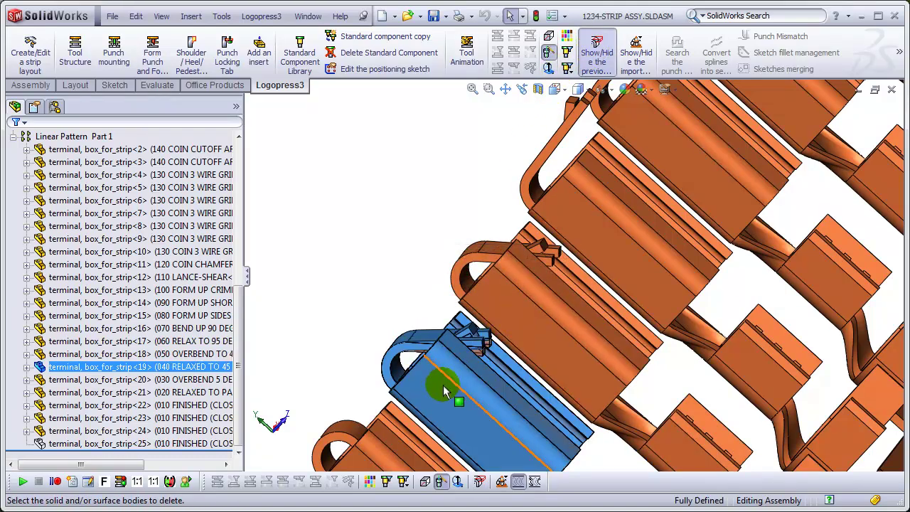
pyautogui.scroll(-10, 443, 385)
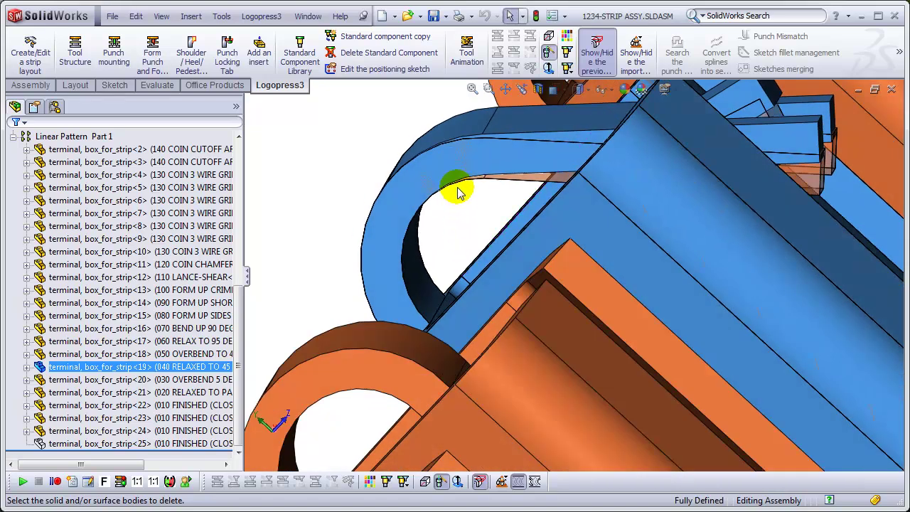
pyautogui.scroll(-3, 458, 192)
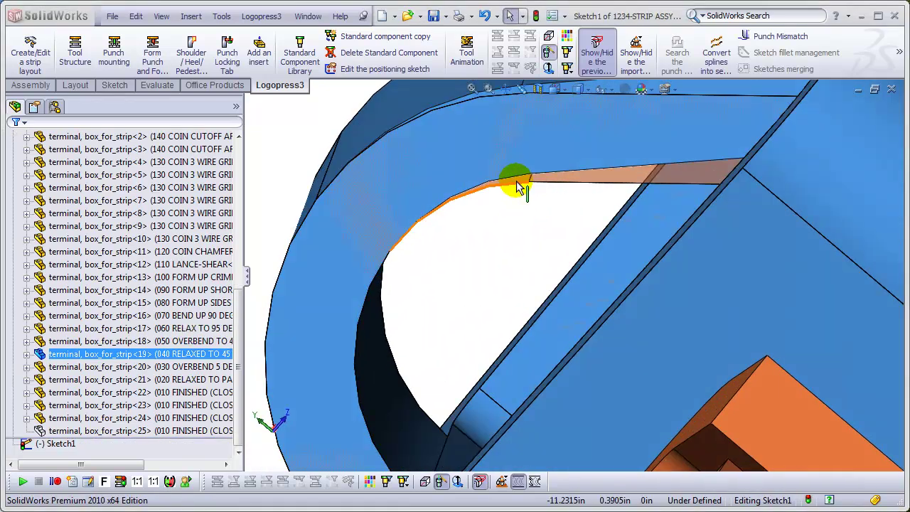
pyautogui.scroll(8, 508, 207)
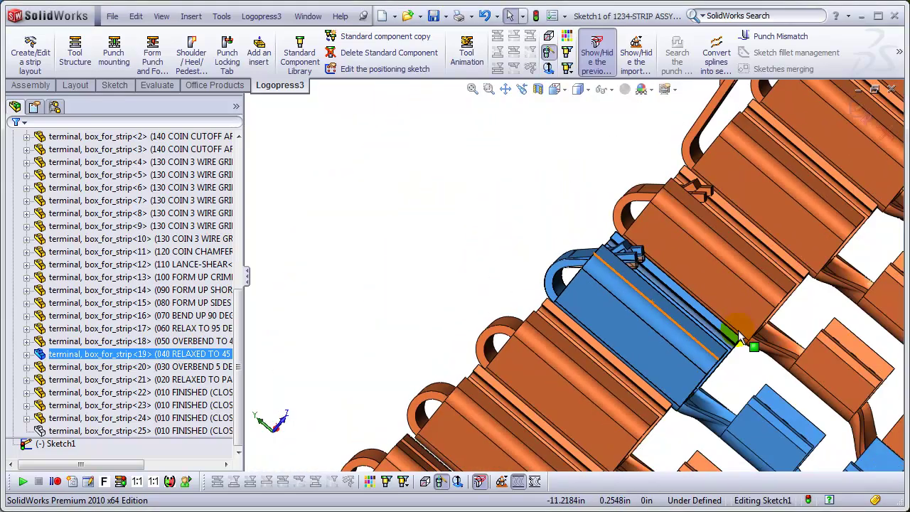
pyautogui.scroll(3, 754, 348)
pyautogui.scroll(-2, 693, 313)
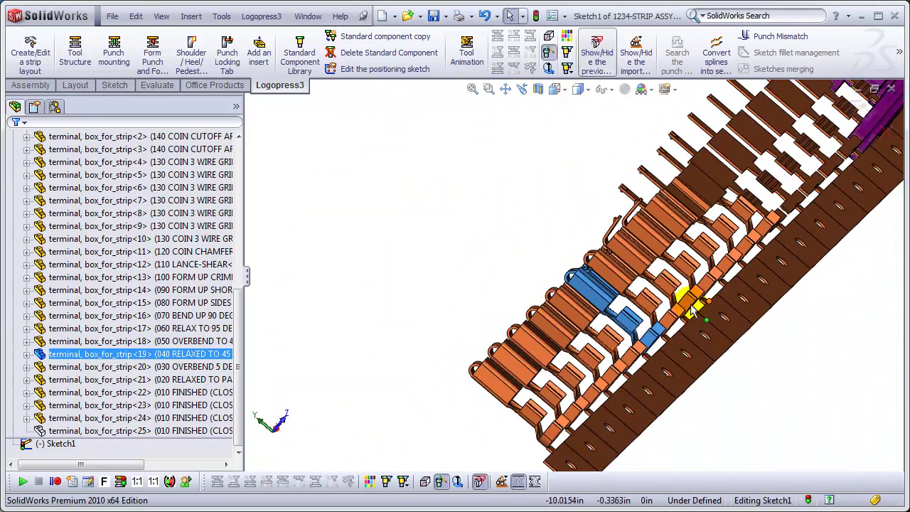
pyautogui.click(556, 199)
# Step: Examine the crimp forming on the terminals at the stations just after the coined flat blanks
pyautogui.scroll(2, 739, 304)
pyautogui.middleClick(739, 304)
pyautogui.moveTo(739, 305); pyautogui.dragTo(675, 285, button='middle')
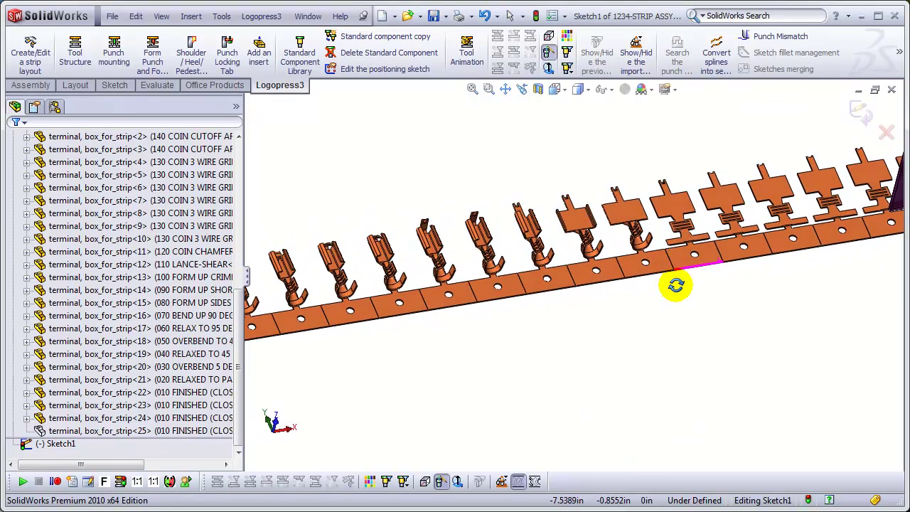
pyautogui.scroll(-7, 612, 234)
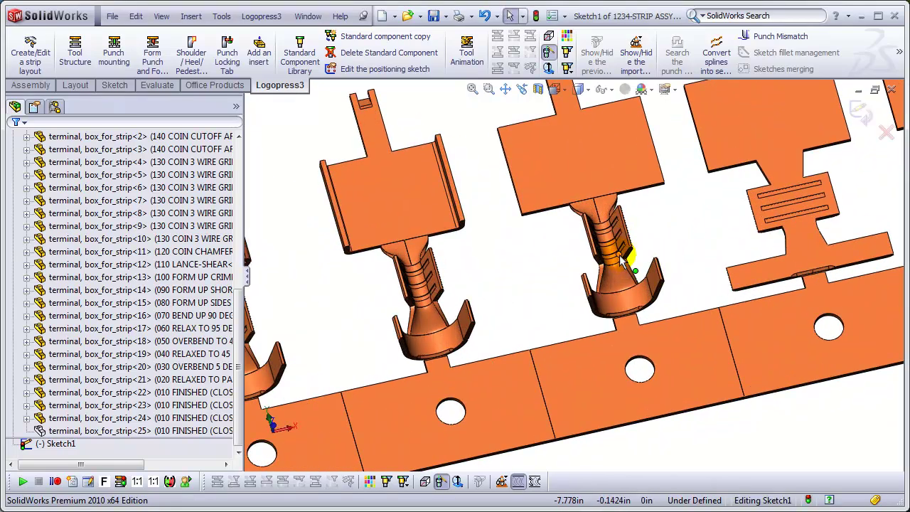